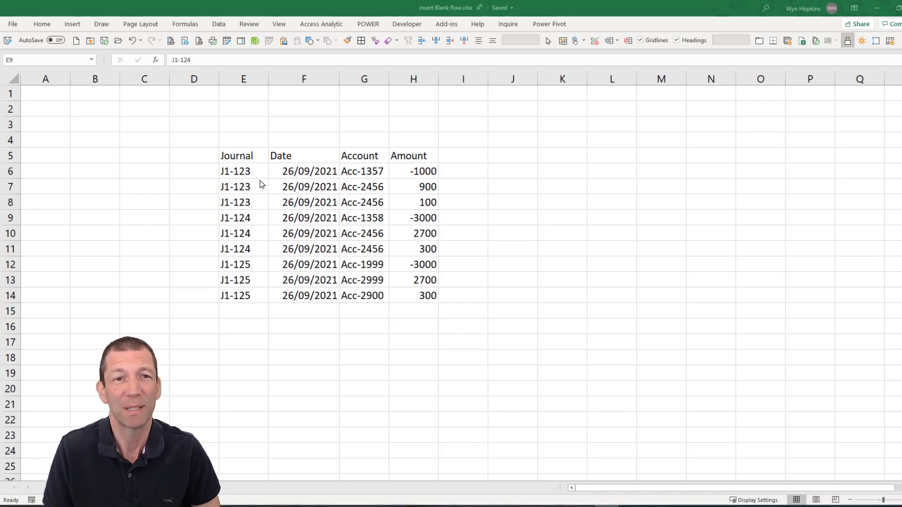
Step: Insert blank rows before the J1-124 and J1-125 groups, then undo both insertions
{"action": "left_click", "coordinate": [235, 162]}
{"action": "left_click", "coordinate": [243, 212]}
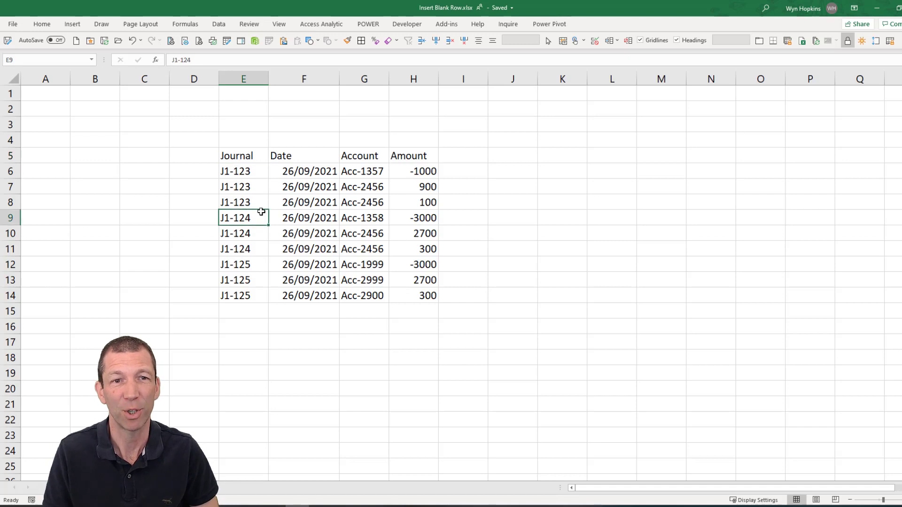
{"action": "left_click", "coordinate": [423, 43]}
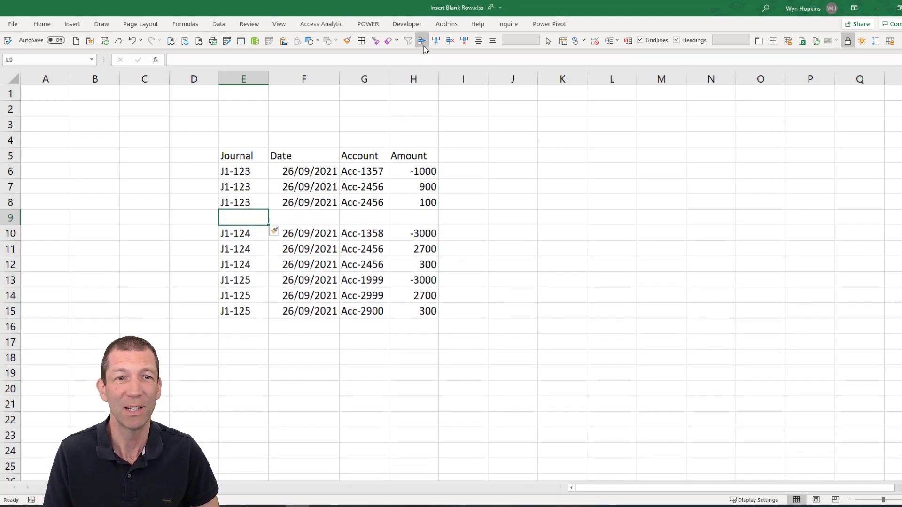
{"action": "left_click", "coordinate": [251, 281]}
{"action": "left_click", "coordinate": [423, 40]}
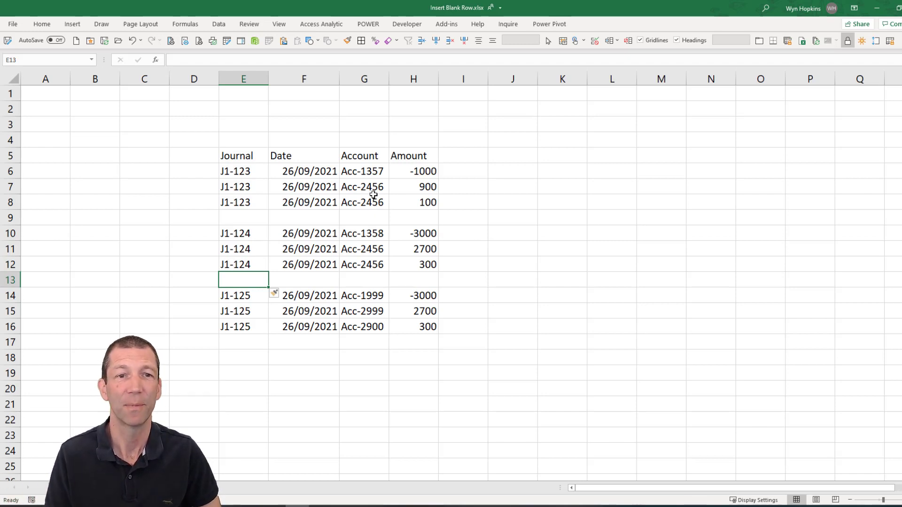
{"action": "key", "text": "ctrl+z"}
{"action": "left_click", "coordinate": [263, 218]}
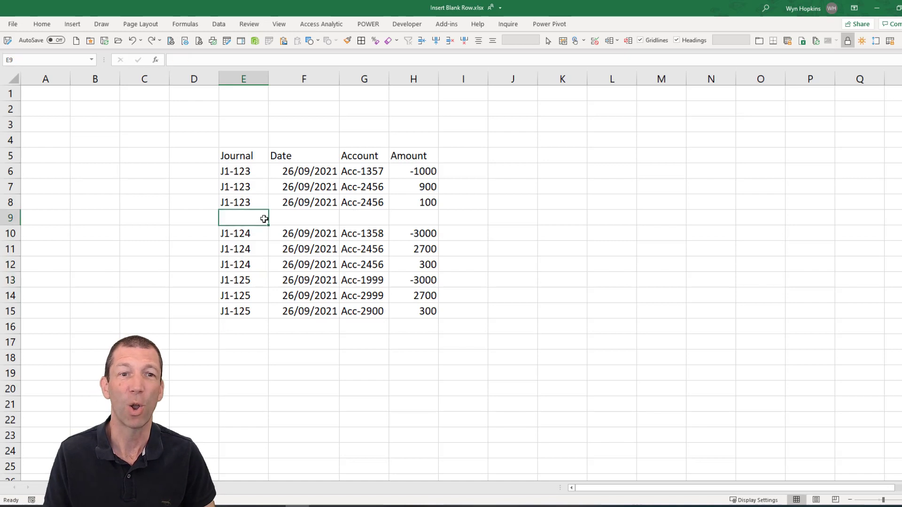
{"action": "key", "text": "ctrl+z"}
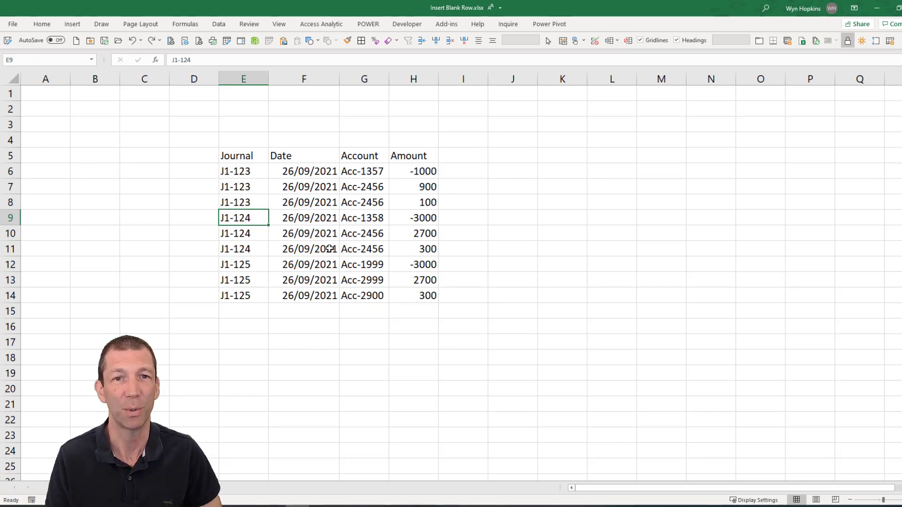
Step: Convert the journal data into a table with headers and name it tblData
{"action": "left_click", "coordinate": [313, 210]}
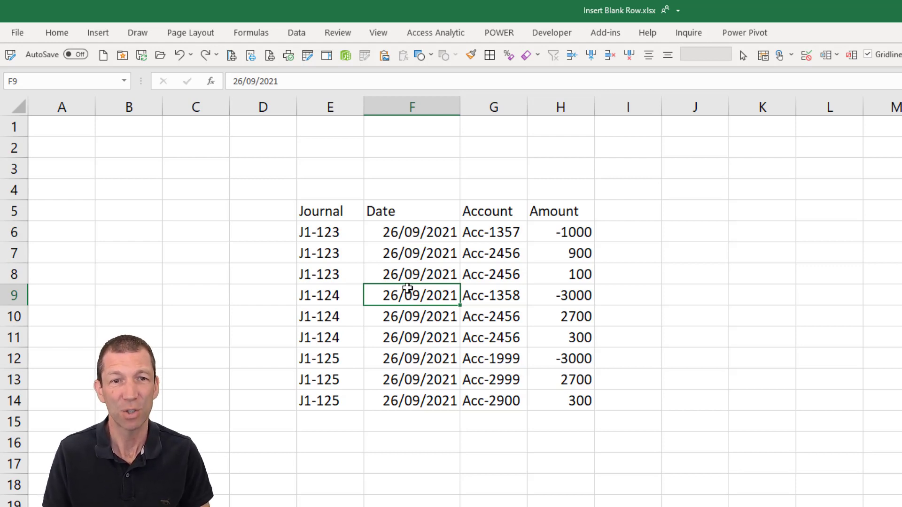
{"action": "key", "text": "ctrl+t"}
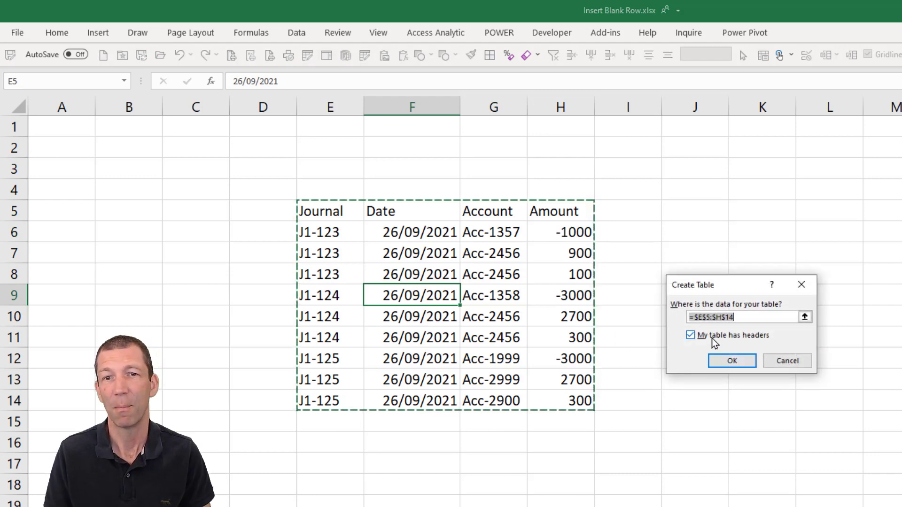
{"action": "left_click", "coordinate": [733, 361]}
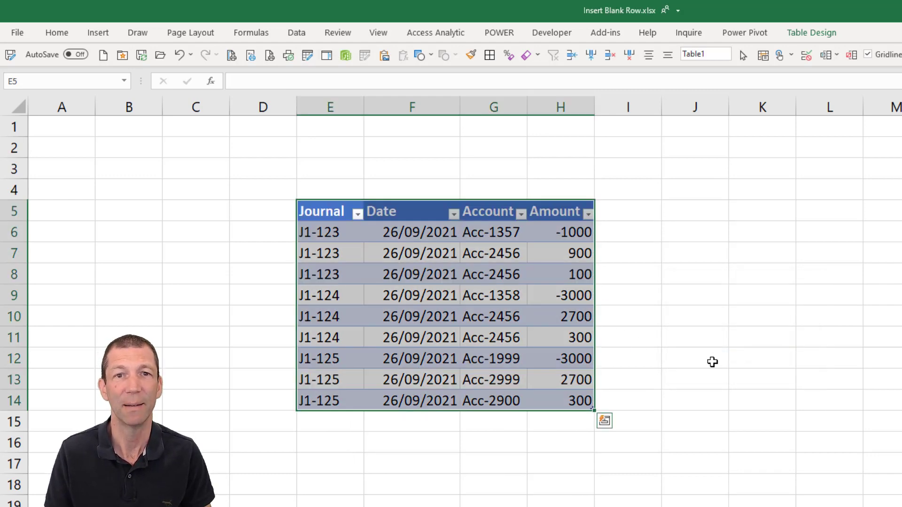
{"action": "left_click", "coordinate": [812, 33]}
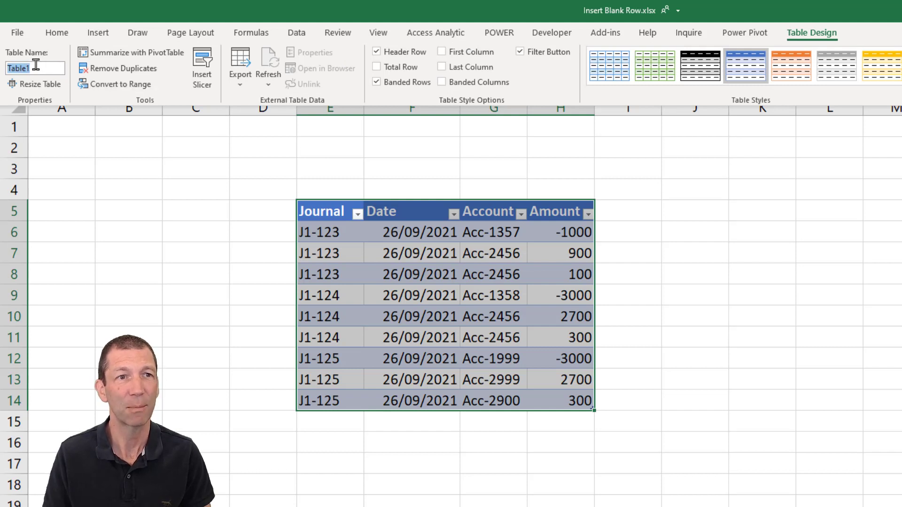
{"action": "type", "text": "tblData"}
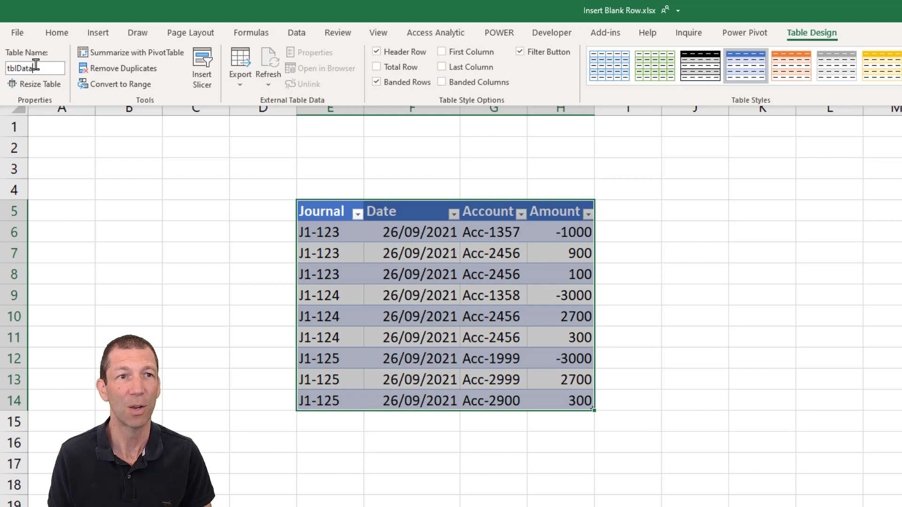
{"action": "key", "text": "Return"}
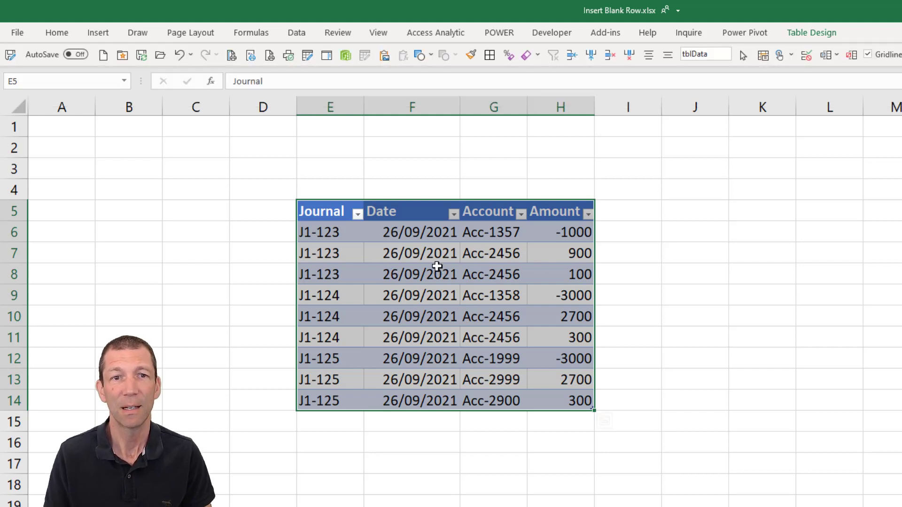
{"action": "left_click", "coordinate": [297, 35]}
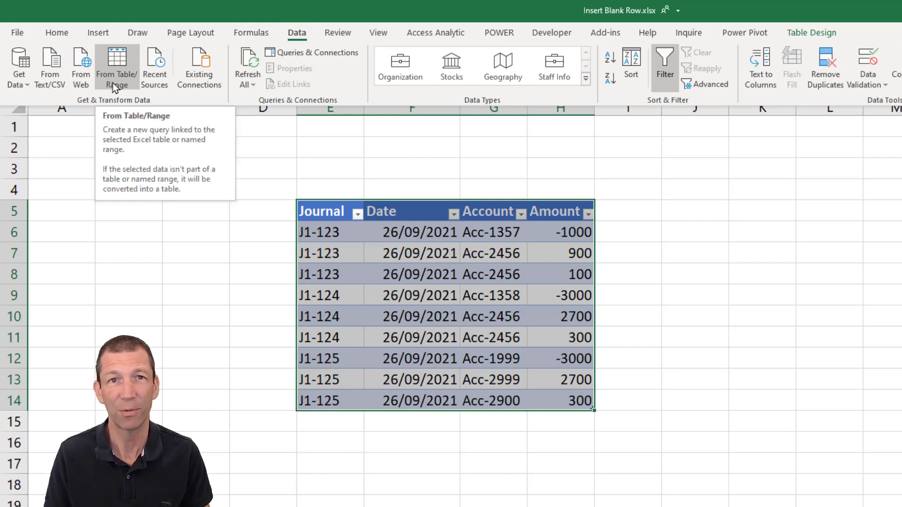
Step: Load tblData into Power Query Editor with the cell's Get Data from Table/Range command
{"action": "left_click", "coordinate": [492, 284]}
{"action": "left_click", "coordinate": [466, 267]}
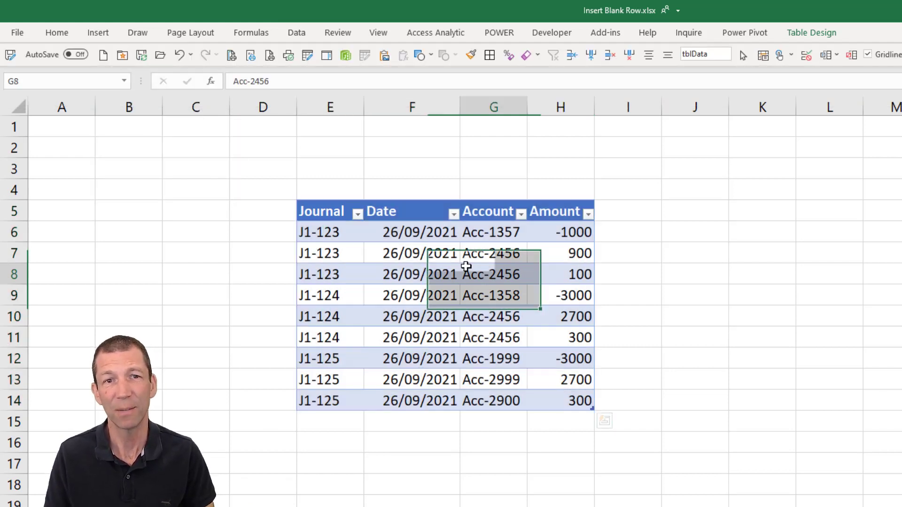
{"action": "right_click", "coordinate": [469, 270]}
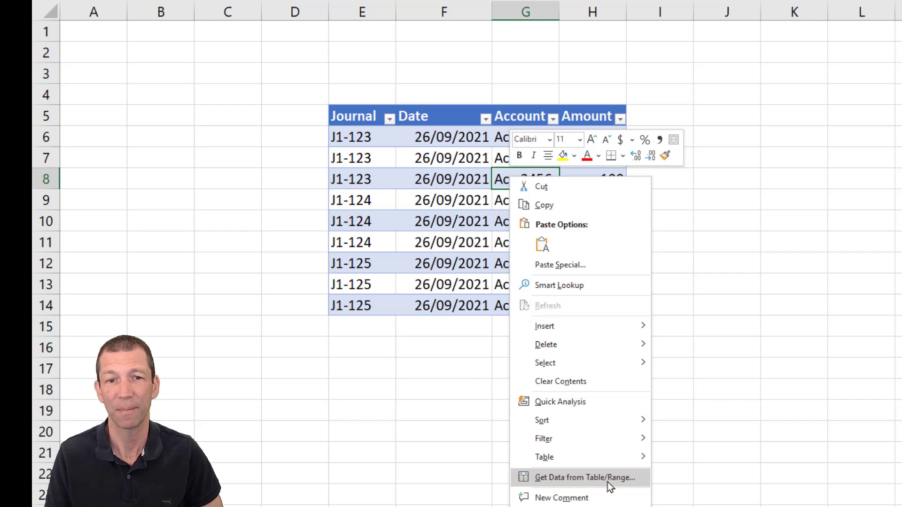
{"action": "left_click", "coordinate": [585, 478]}
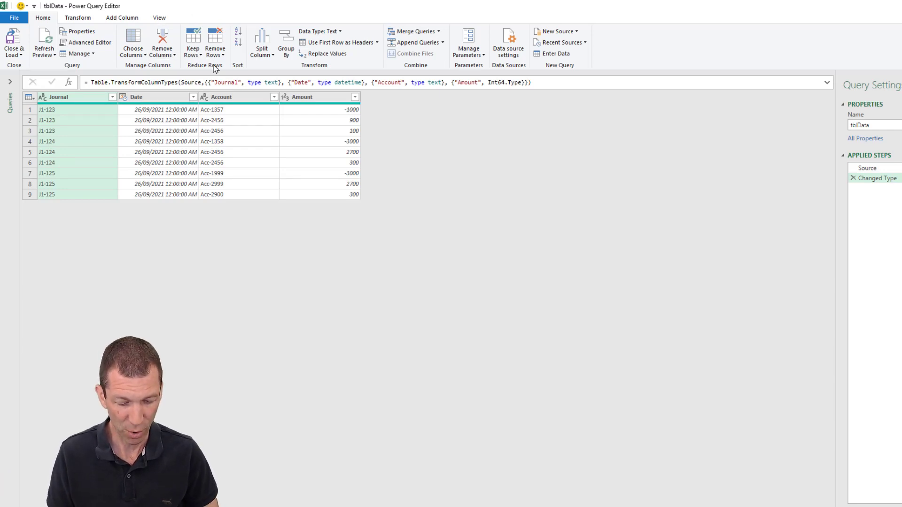
{"action": "key", "text": "ctrl+shift+plus"}
{"action": "key", "text": "ctrl+shift+plus"}
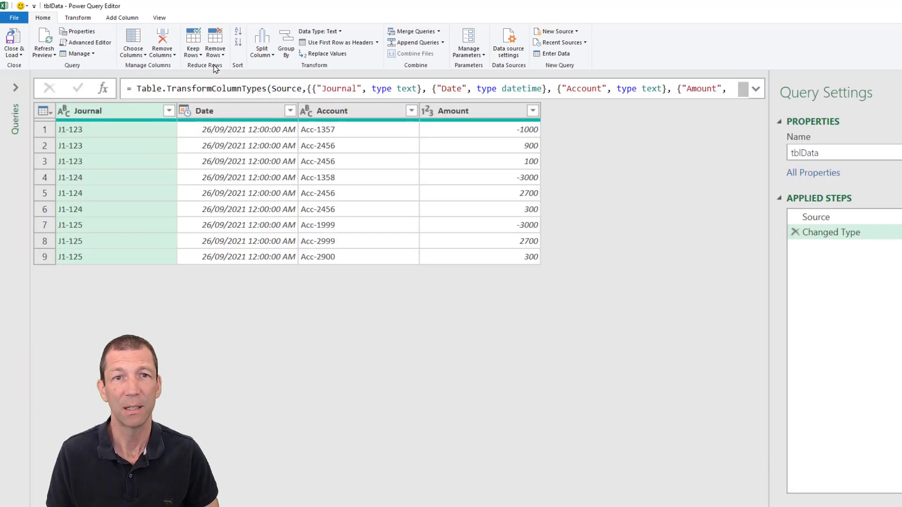
{"action": "key", "text": "ctrl+shift+plus"}
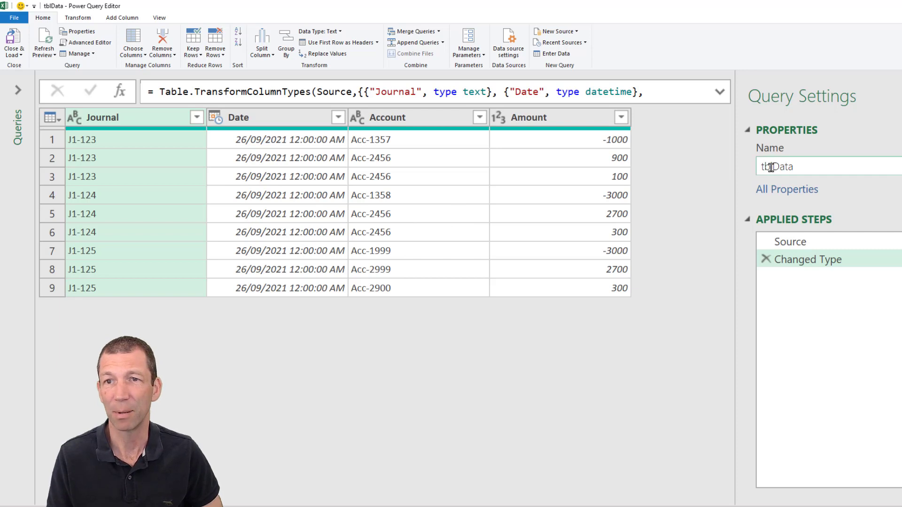
{"action": "left_click", "coordinate": [793, 242]}
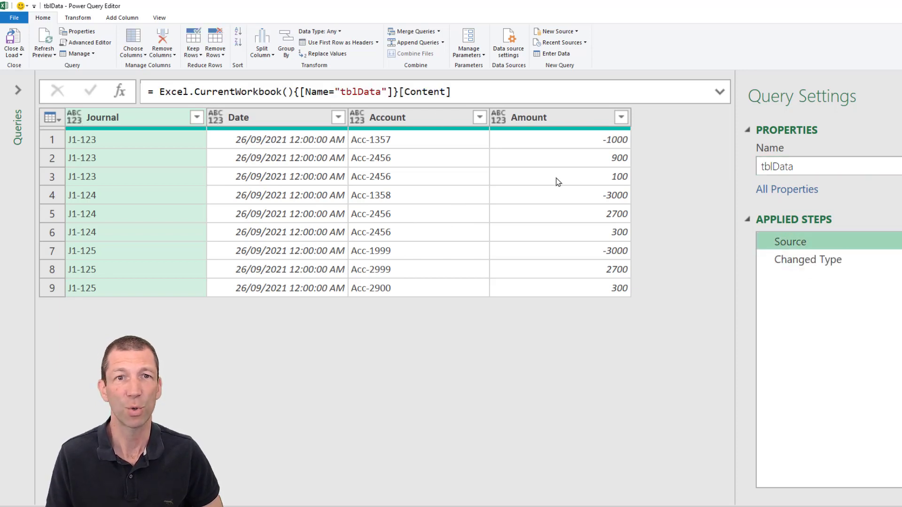
{"action": "double_click", "coordinate": [355, 91]}
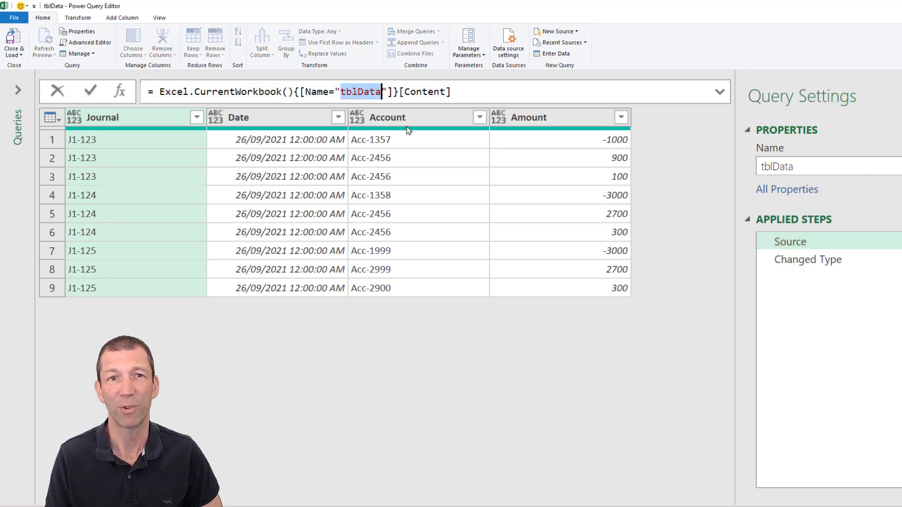
{"action": "left_click", "coordinate": [833, 261]}
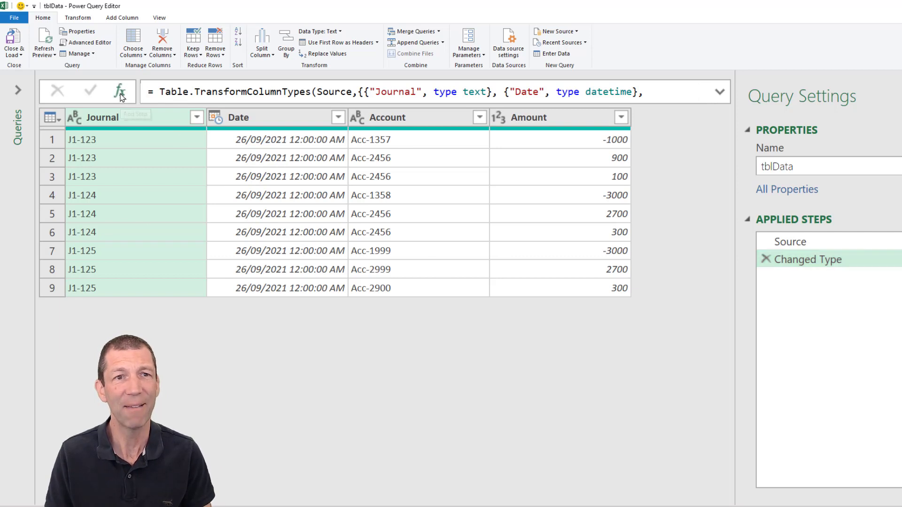
Step: Add a custom step referencing Changed Type and rename it OriginalData
{"action": "left_click", "coordinate": [120, 92]}
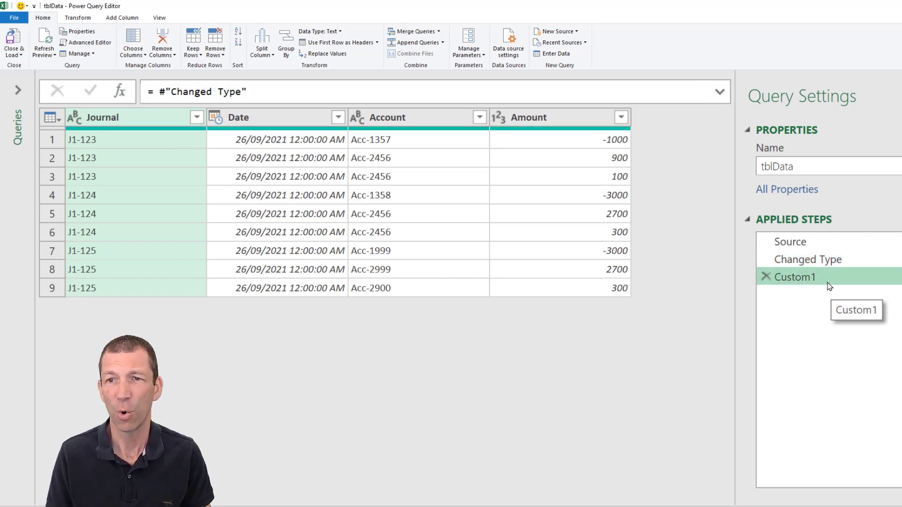
{"action": "double_click", "coordinate": [803, 278]}
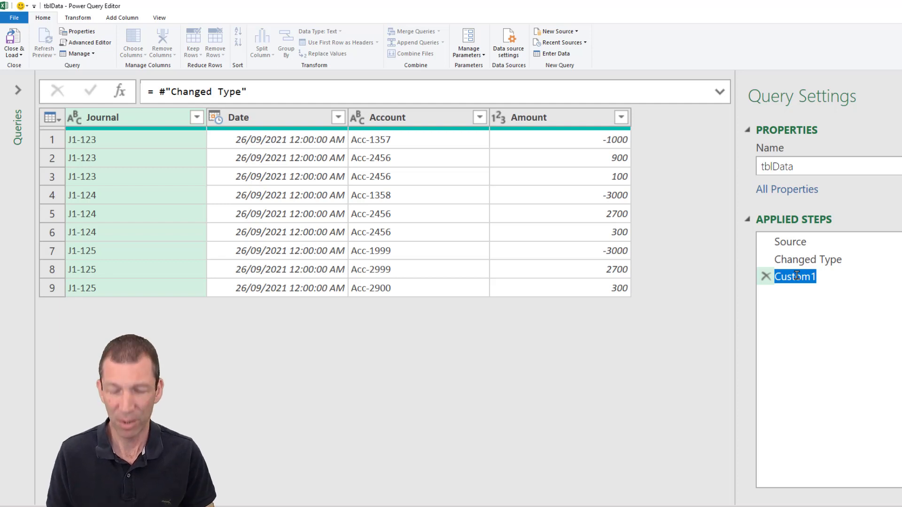
{"action": "type", "text": "Orig"}
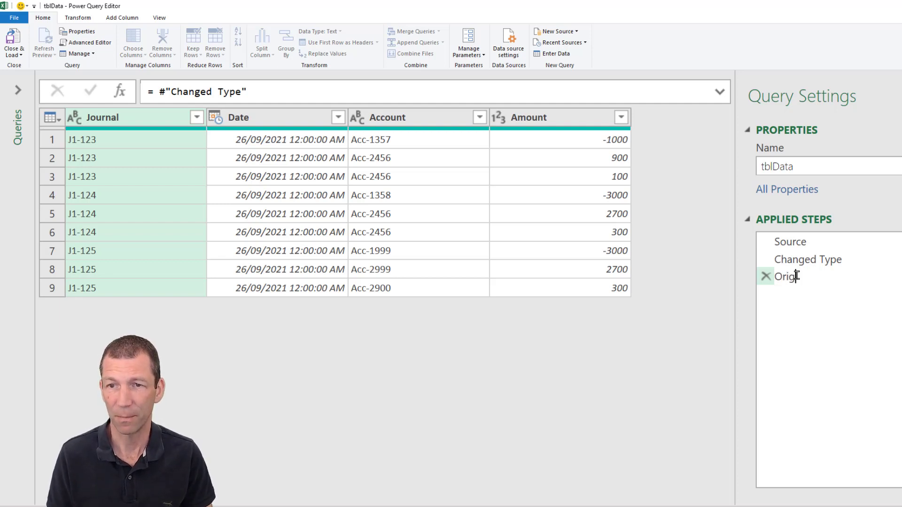
{"action": "type", "text": "inalData"}
{"action": "key", "text": "Return"}
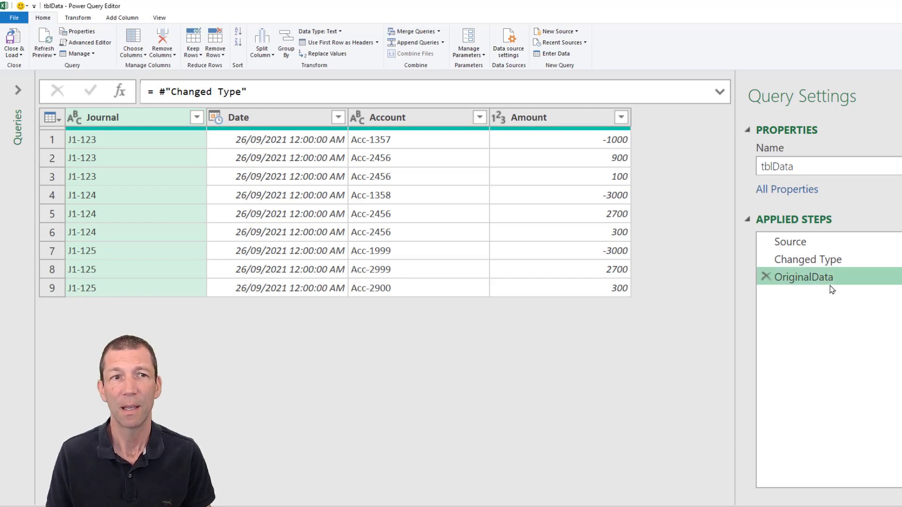
Step: Keep only the Journal column and remove duplicates, leaving J1-123, J1-124 and J1-125
{"action": "right_click", "coordinate": [130, 124]}
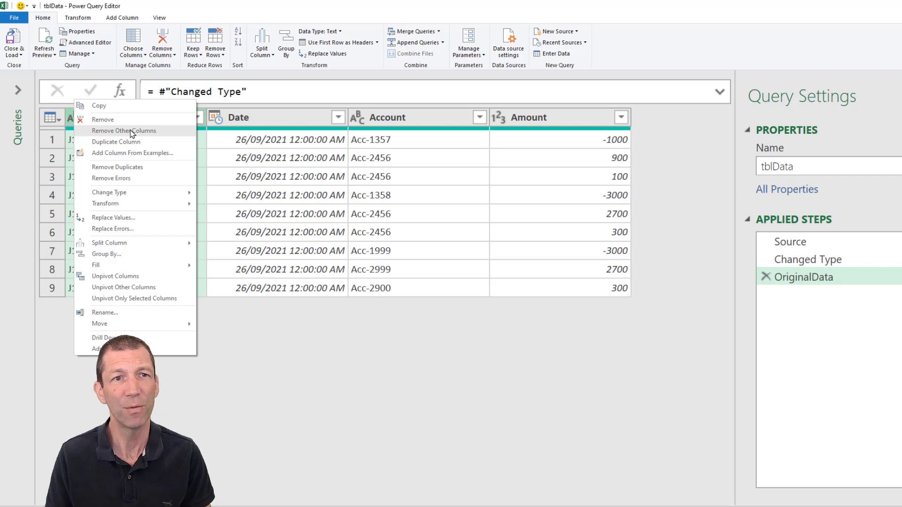
{"action": "left_click", "coordinate": [131, 133]}
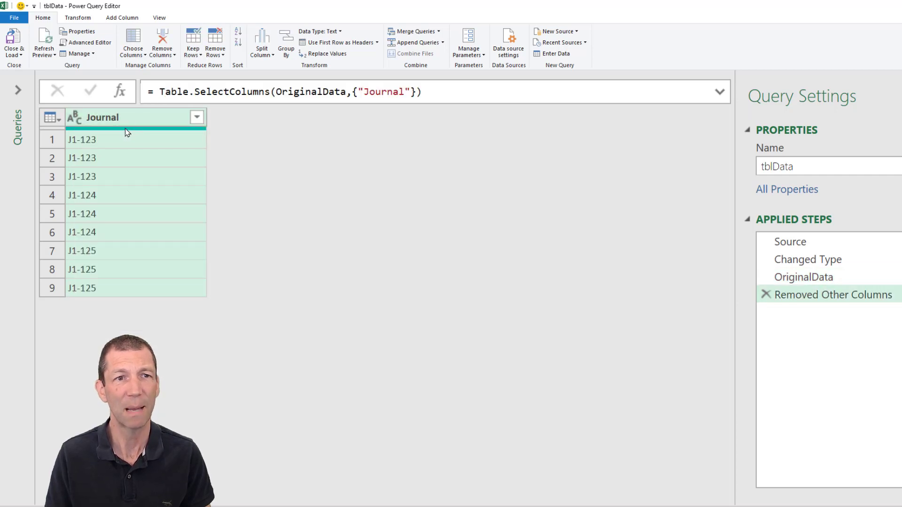
{"action": "right_click", "coordinate": [132, 124]}
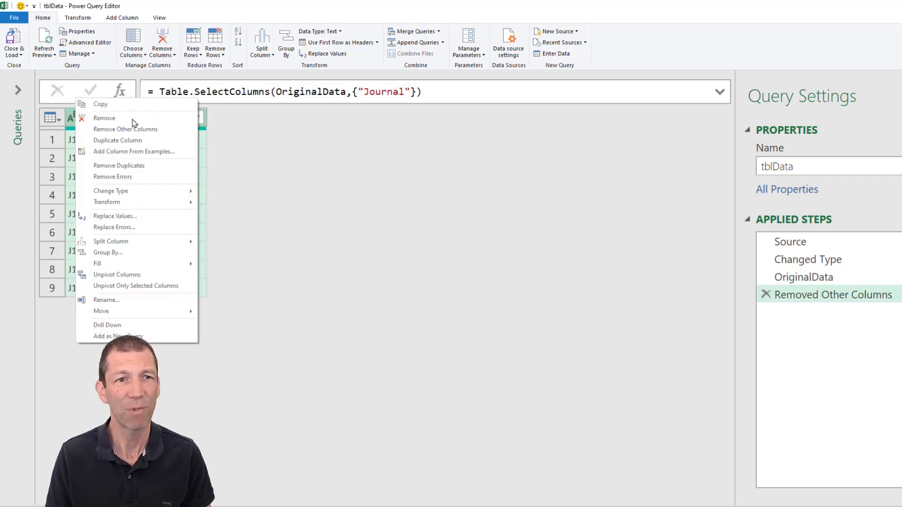
{"action": "left_click", "coordinate": [131, 167]}
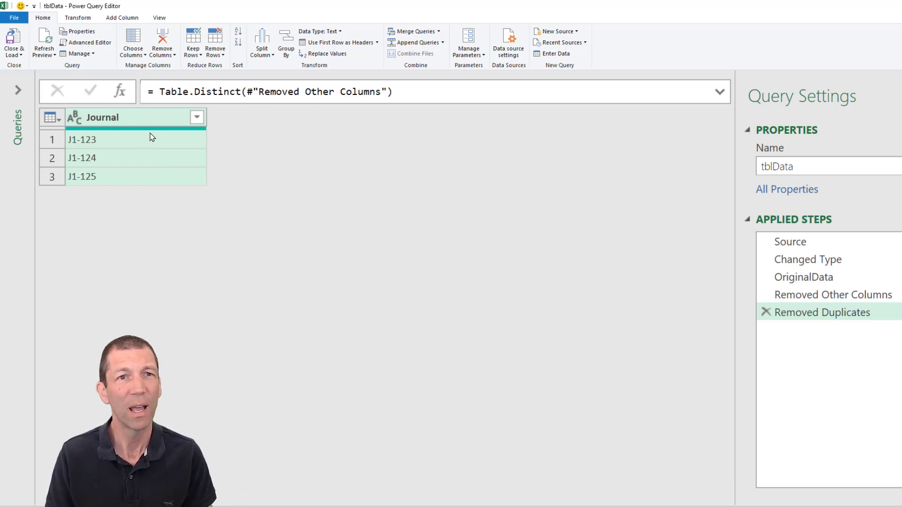
Step: Add an index column numbering the journals 0–2 and rename that step BlankRowHelper
{"action": "left_click", "coordinate": [121, 18]}
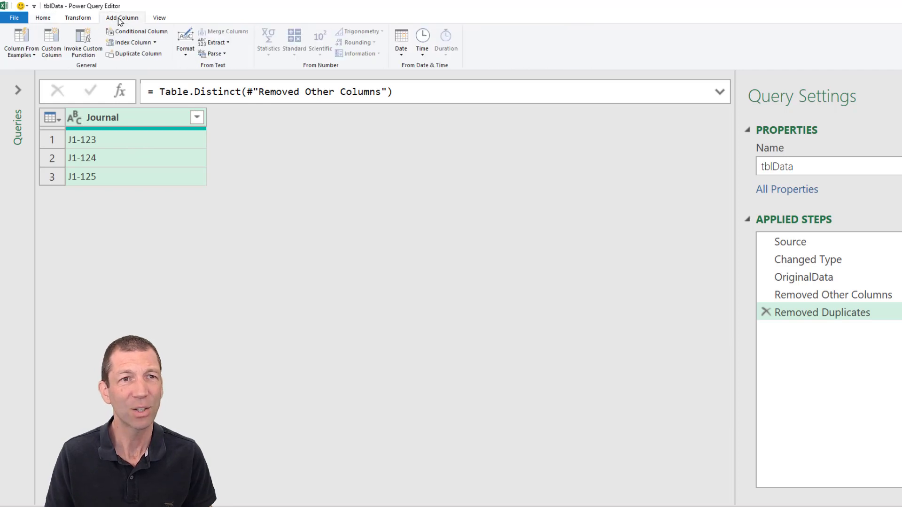
{"action": "left_click", "coordinate": [130, 44]}
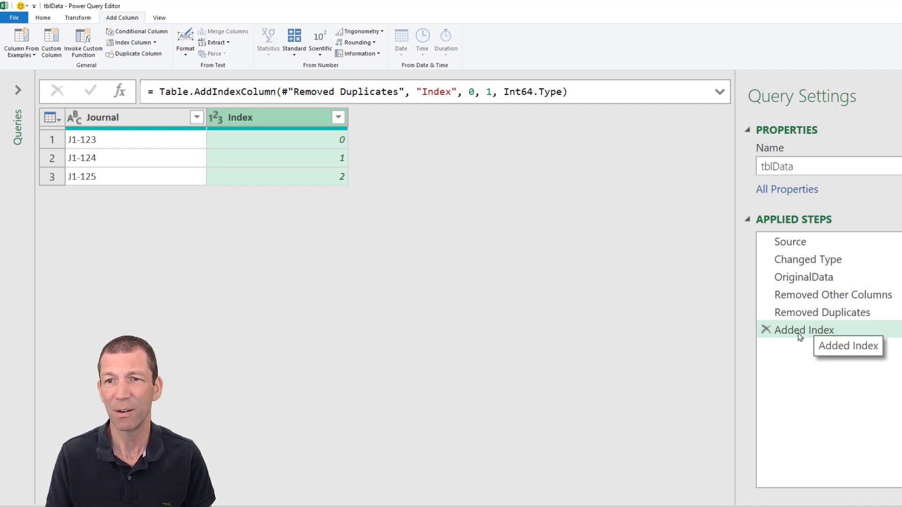
{"action": "left_click", "coordinate": [799, 332]}
{"action": "right_click", "coordinate": [803, 333]}
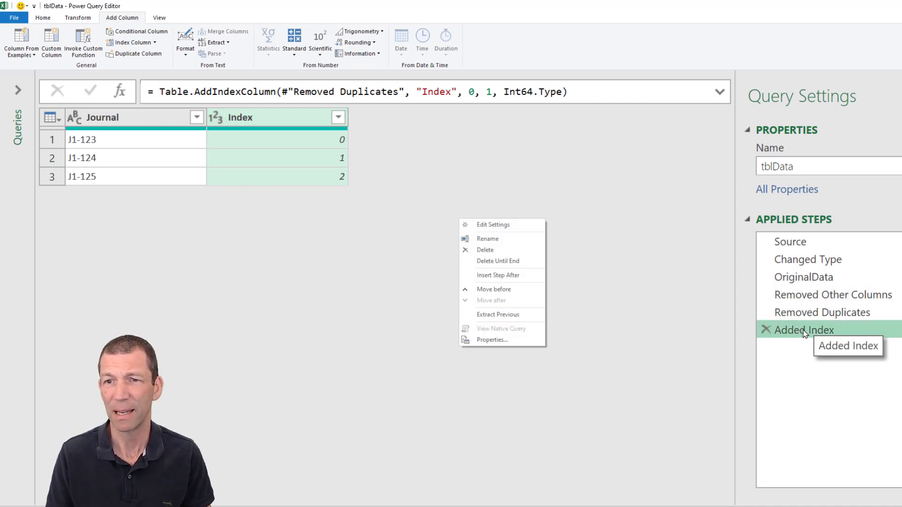
{"action": "left_click", "coordinate": [496, 242]}
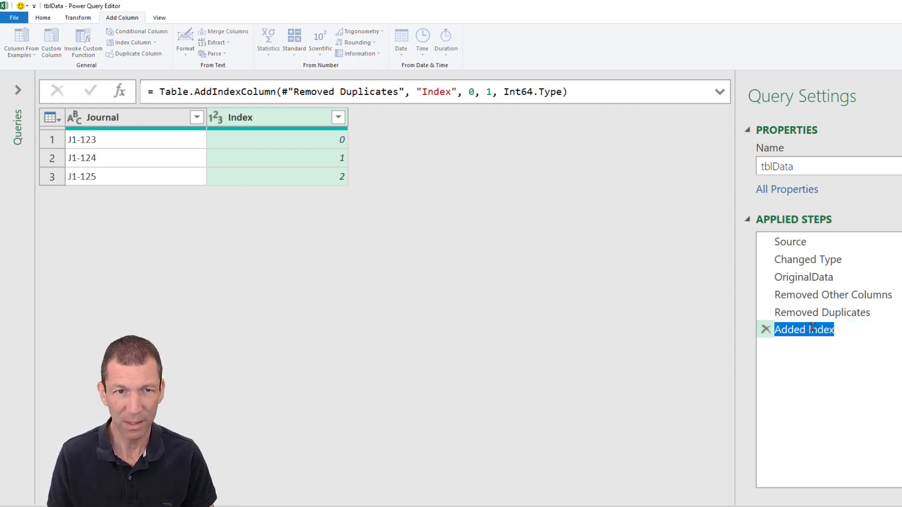
{"action": "type", "text": "BlankRowHelper"}
{"action": "key", "text": "BackSpace"}
{"action": "key", "text": "BackSpace"}
{"action": "key", "text": "BackSpace"}
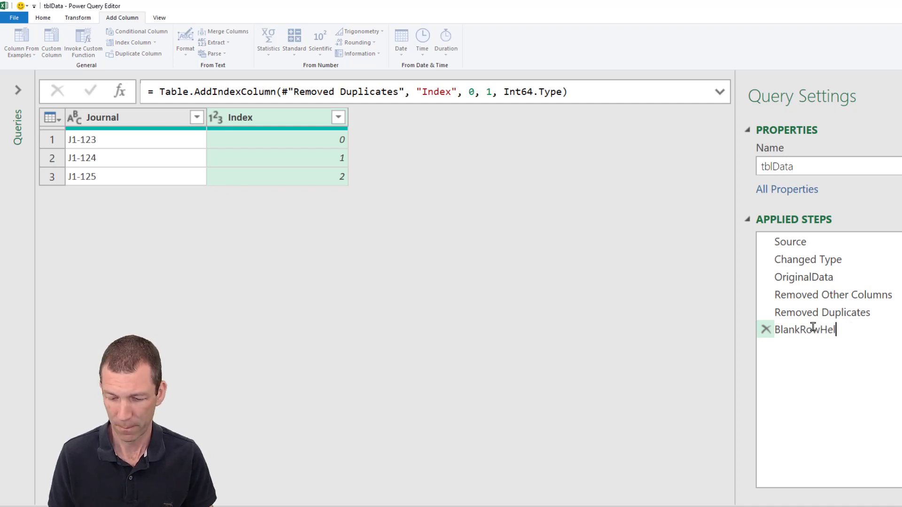
{"action": "type", "text": "per"}
{"action": "key", "text": "Return"}
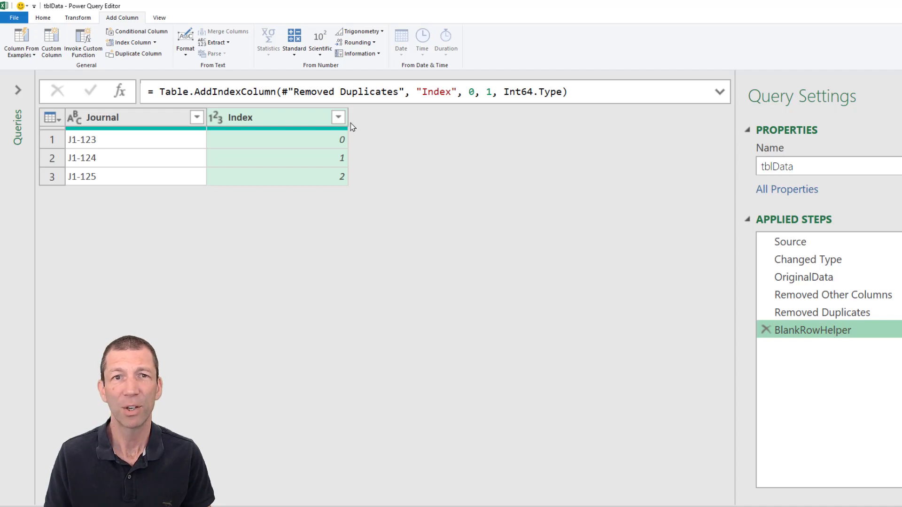
{"action": "left_click", "coordinate": [51, 21]}
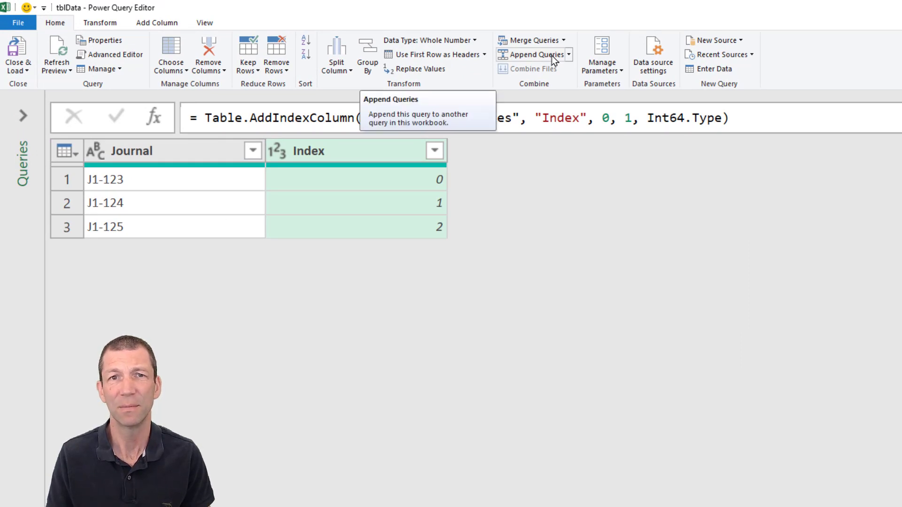
Step: Append tblData (Current) to itself as a new Appended Query step
{"action": "left_click", "coordinate": [553, 56]}
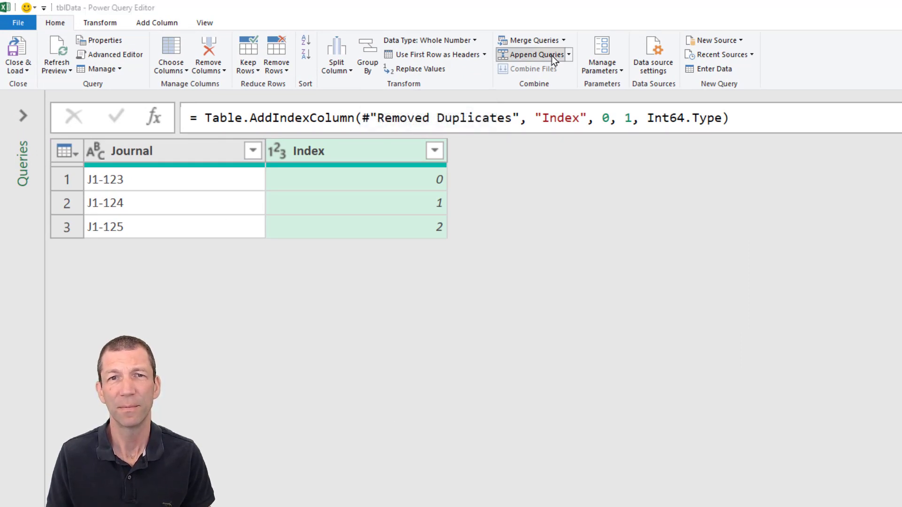
{"action": "left_click", "coordinate": [512, 361]}
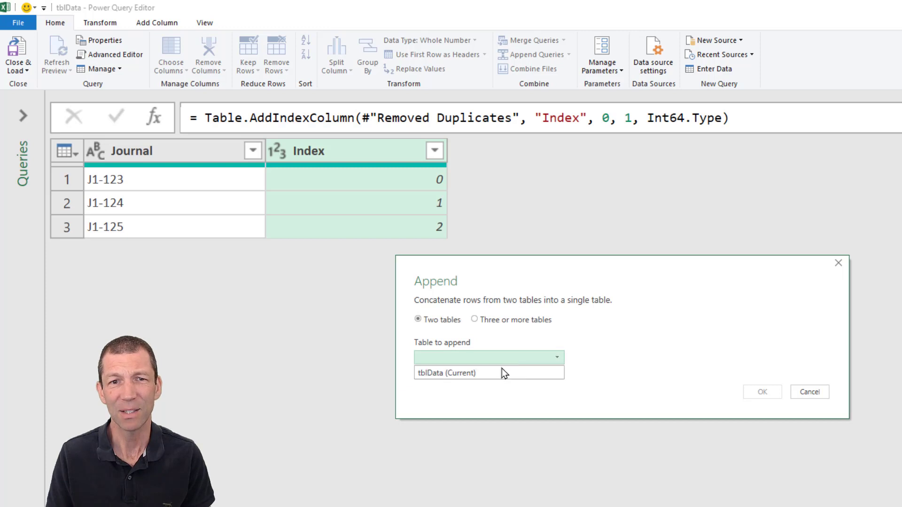
{"action": "left_click", "coordinate": [471, 376]}
{"action": "left_click", "coordinate": [755, 392]}
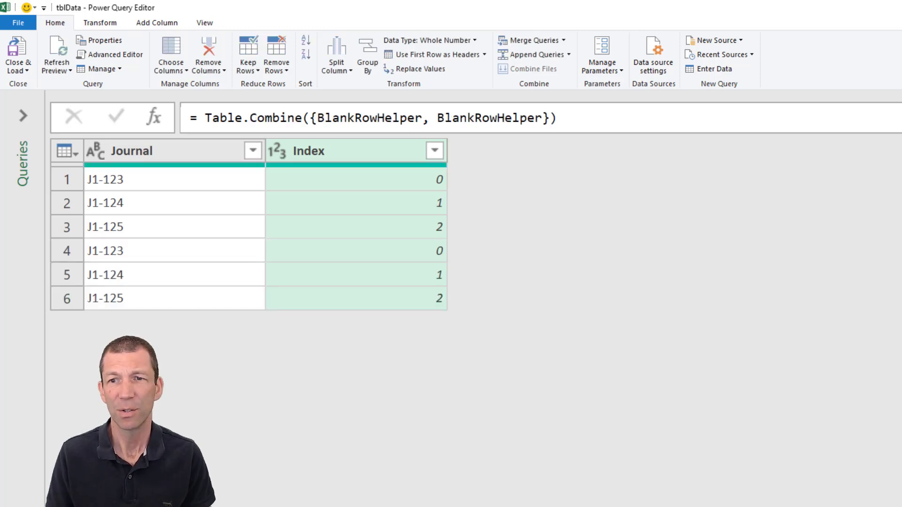
Step: Edit the append formula so OriginalData replaces the first BlankRowHelper reference
{"action": "left_click", "coordinate": [362, 117]}
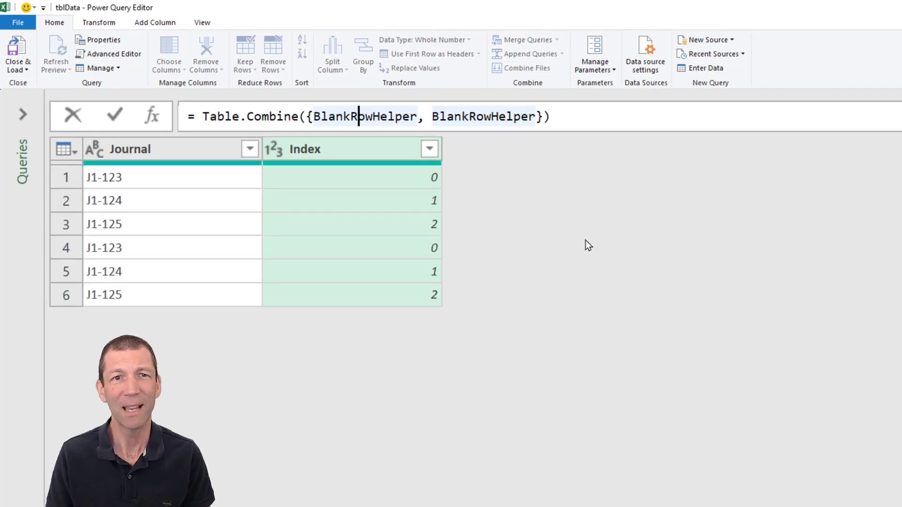
{"action": "double_click", "coordinate": [386, 93]}
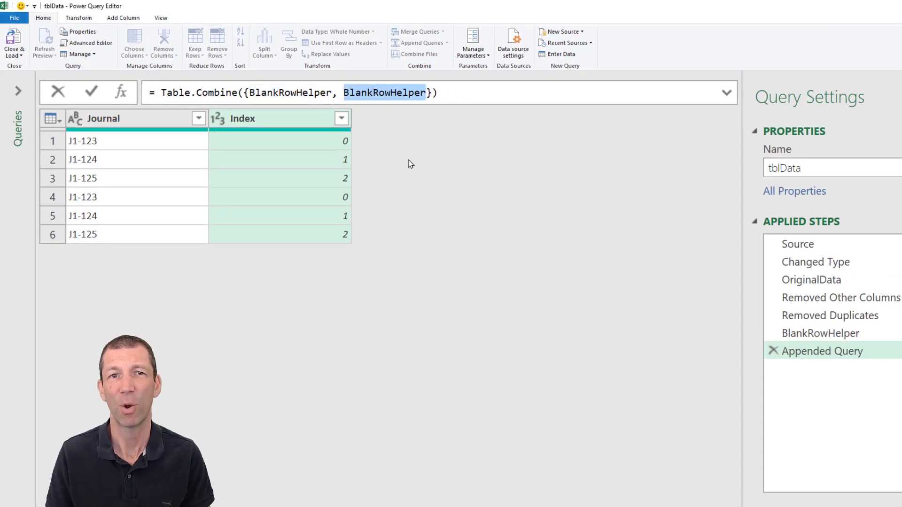
{"action": "double_click", "coordinate": [279, 91]}
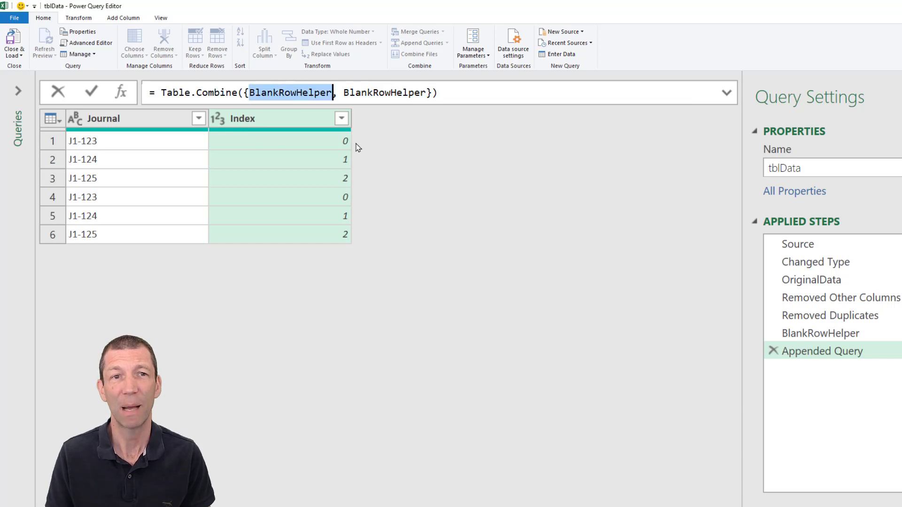
{"action": "mouse_move", "coordinate": [289, 93]}
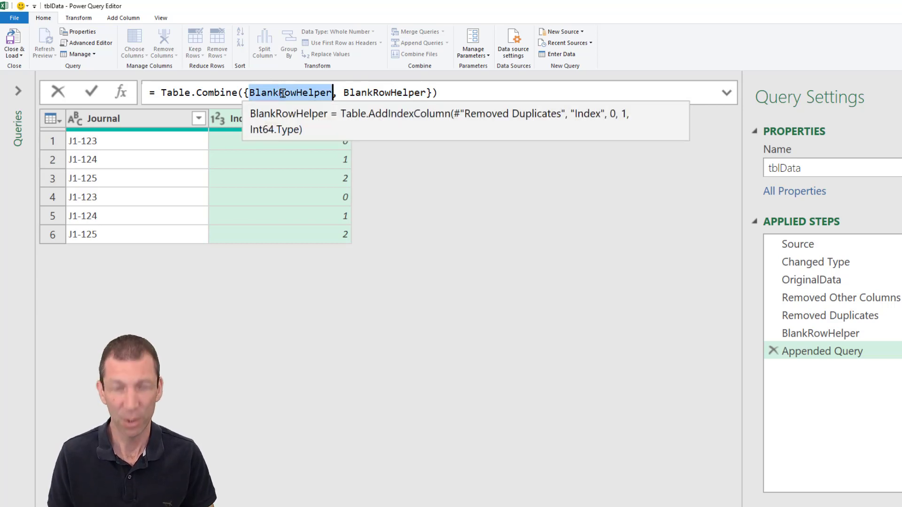
{"action": "type", "text": "Origin"}
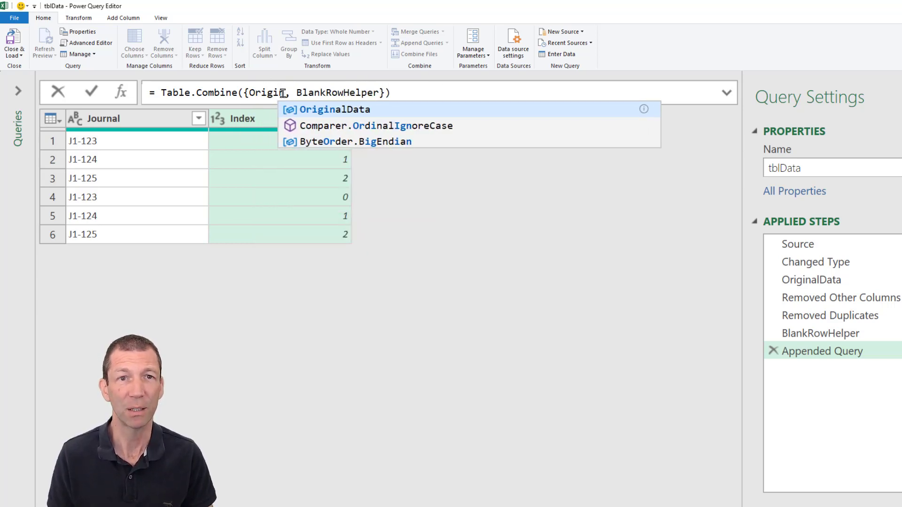
{"action": "left_click", "coordinate": [345, 112]}
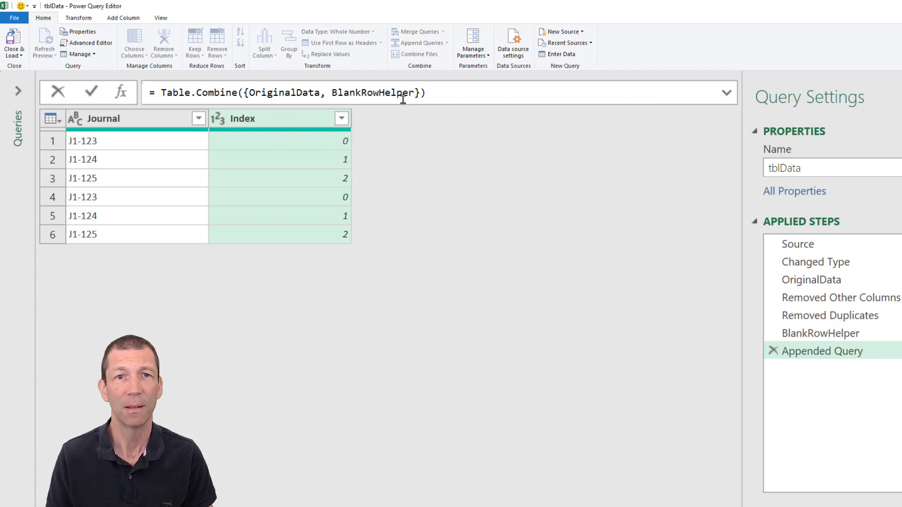
{"action": "left_click", "coordinate": [436, 92]}
{"action": "key", "text": "Return"}
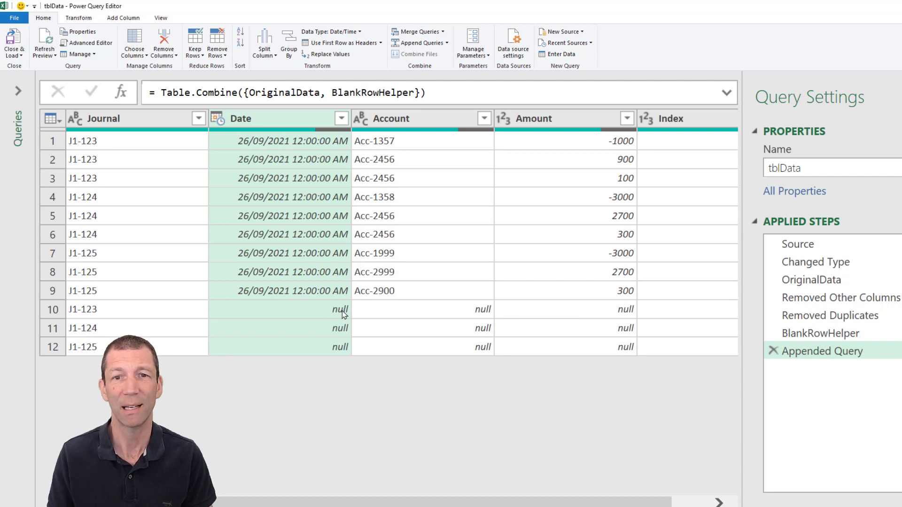
{"action": "scroll", "coordinate": [372, 503], "scroll_direction": "right", "scroll_amount": 3}
{"action": "scroll", "coordinate": [371, 504], "scroll_direction": "left", "scroll_amount": 3}
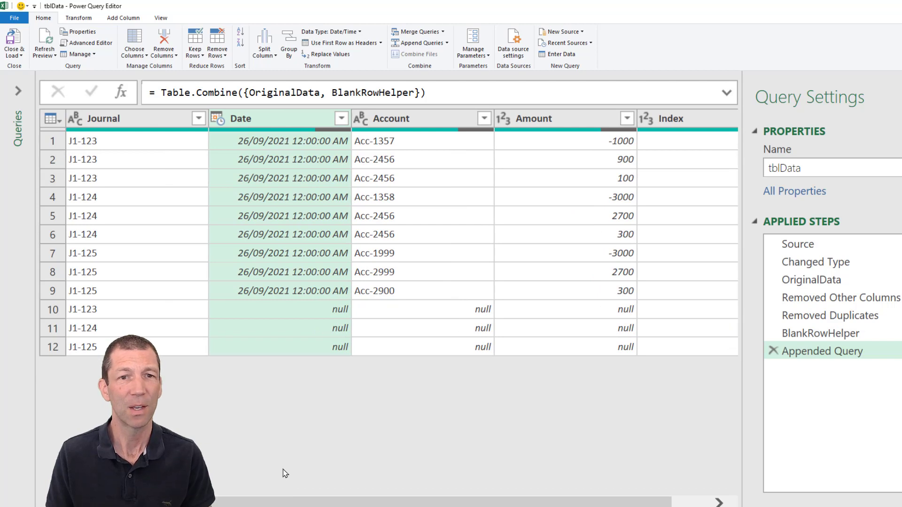
Step: Sort ascending by Journal, check where the null rows fall, then sort ascending by Index
{"action": "left_click", "coordinate": [199, 119]}
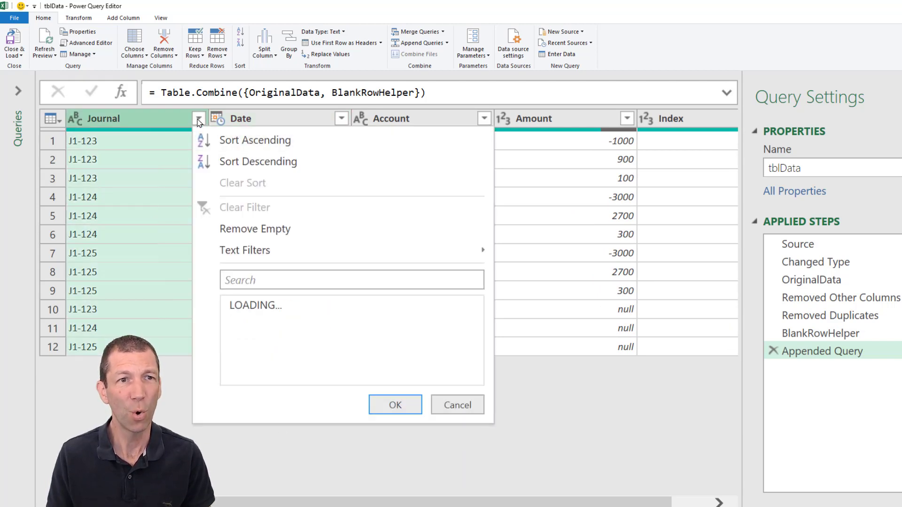
{"action": "left_click", "coordinate": [285, 141]}
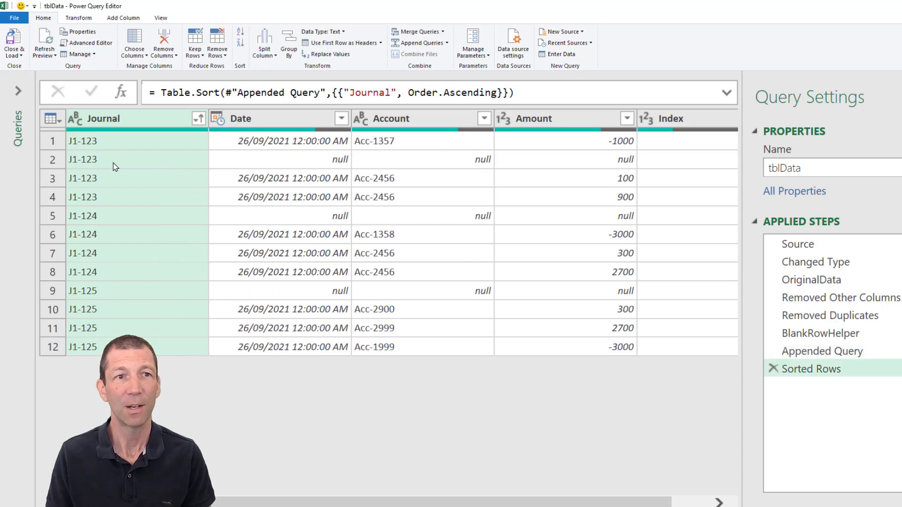
{"action": "left_click", "coordinate": [304, 159]}
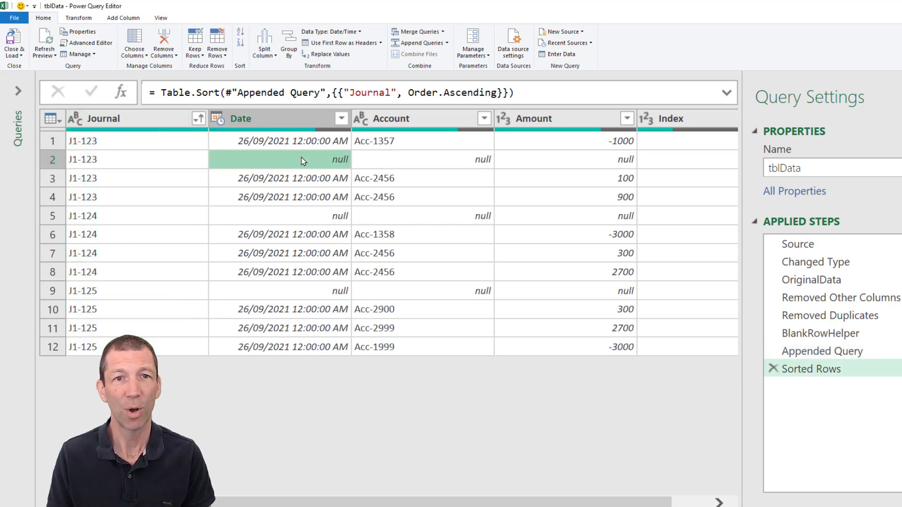
{"action": "left_click", "coordinate": [300, 217]}
{"action": "left_click", "coordinate": [297, 293]}
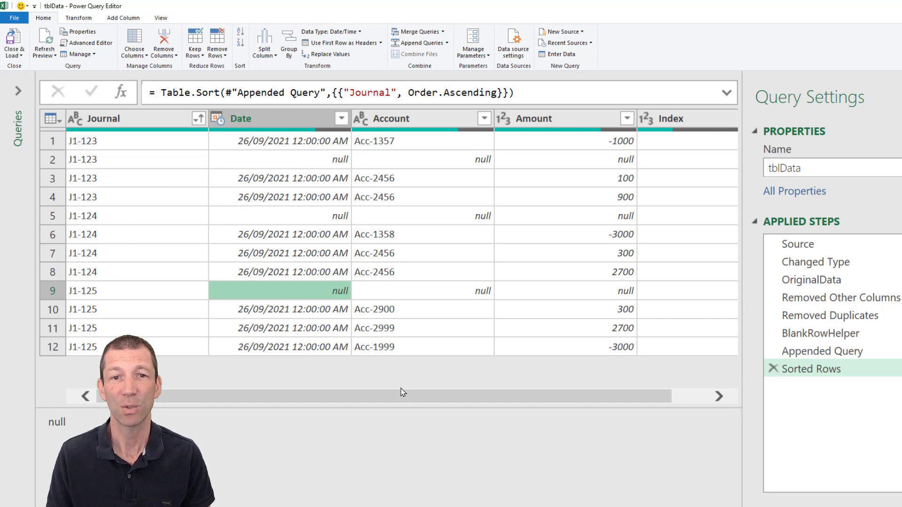
{"action": "left_click_drag", "start_coordinate": [399, 393], "coordinate": [554, 417]}
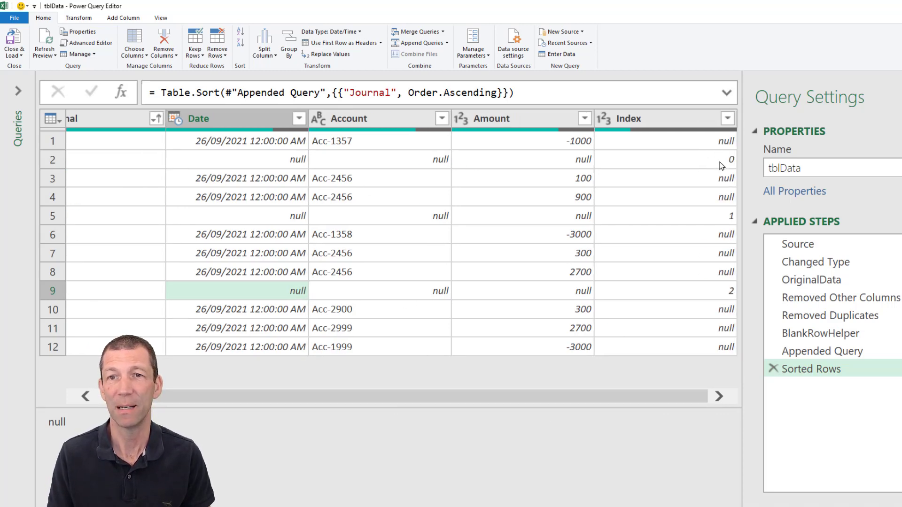
{"action": "left_click", "coordinate": [728, 118]}
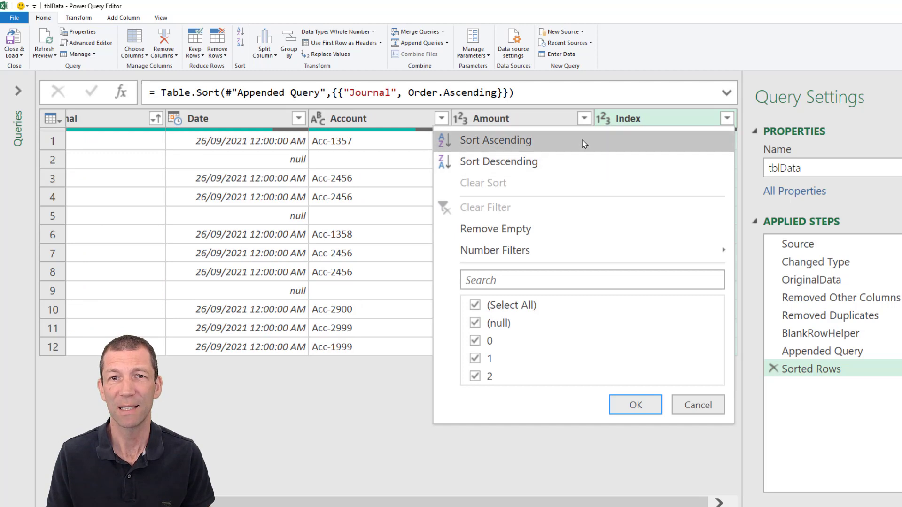
{"action": "left_click", "coordinate": [583, 144]}
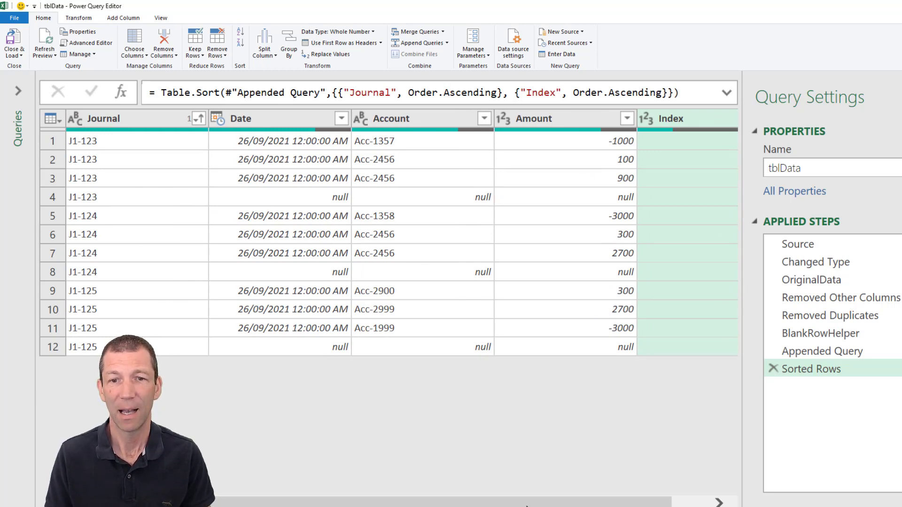
{"action": "left_click_drag", "start_coordinate": [528, 505], "coordinate": [567, 505]}
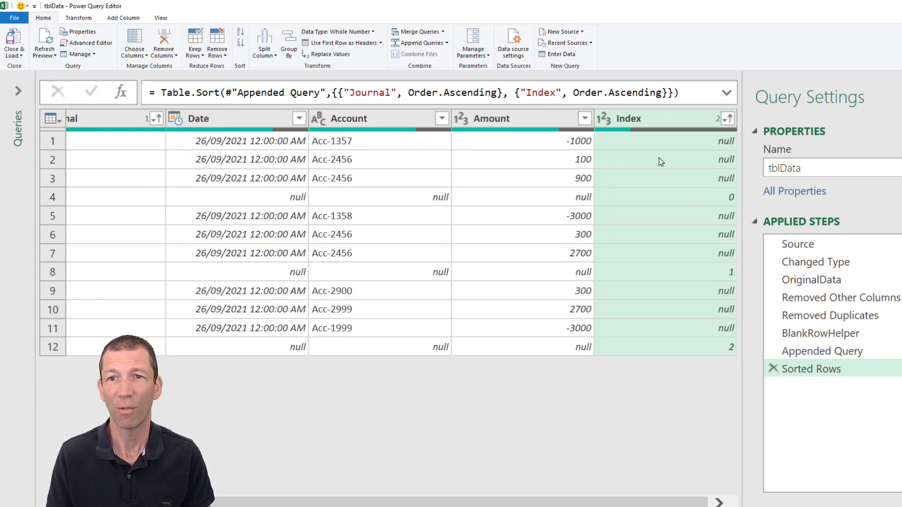
Step: Remove the Index column and check the null rows after J1-123, J1-124 and J1-125
{"action": "right_click", "coordinate": [656, 122]}
{"action": "left_click", "coordinate": [405, 119]}
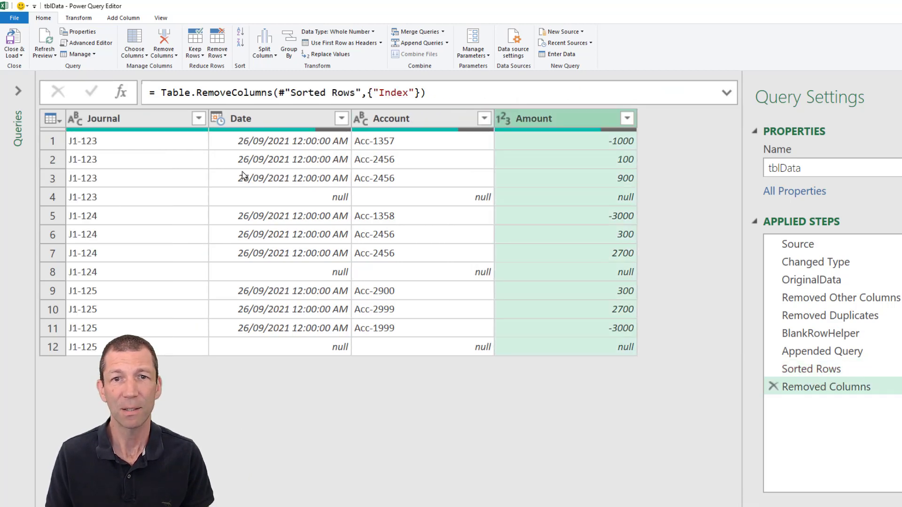
{"action": "left_click", "coordinate": [88, 201]}
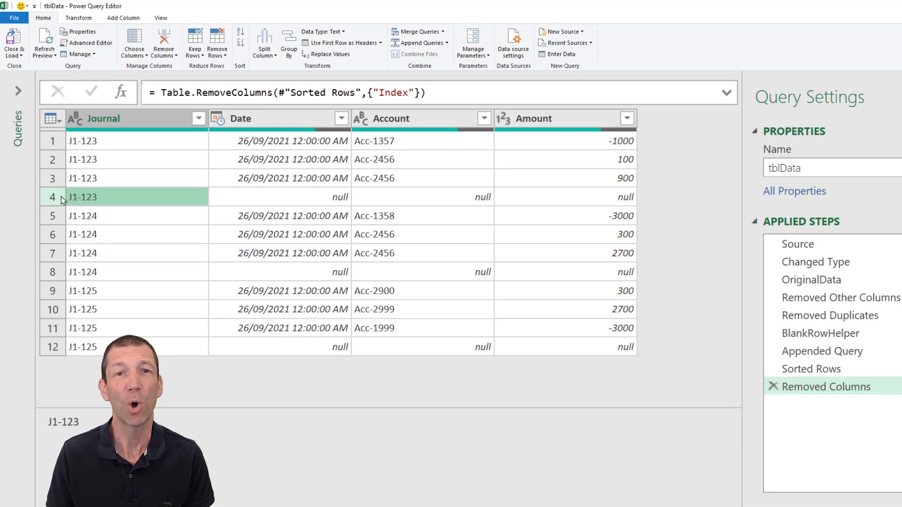
{"action": "left_click", "coordinate": [57, 205]}
{"action": "left_click", "coordinate": [91, 200]}
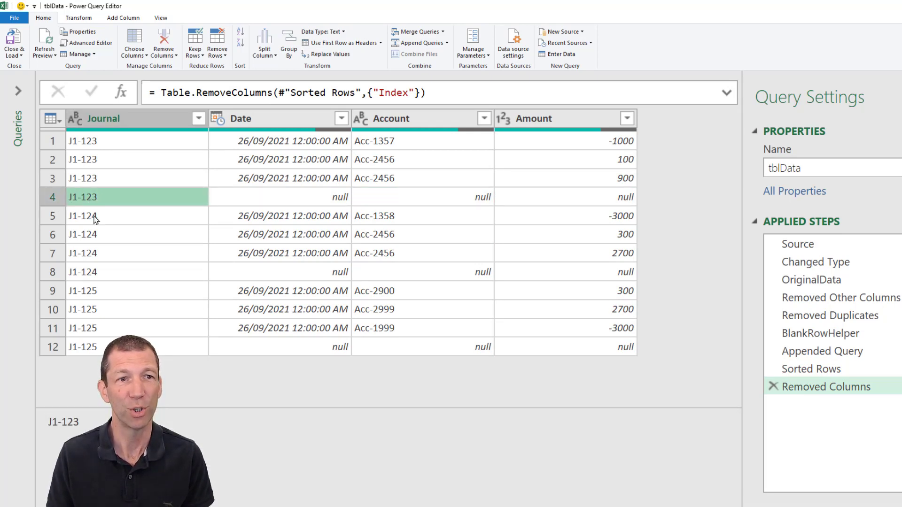
{"action": "left_click", "coordinate": [107, 277]}
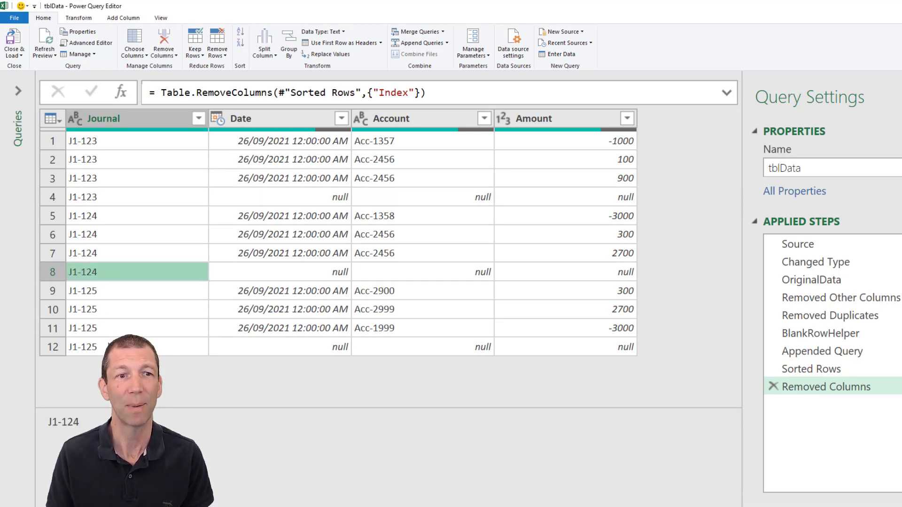
{"action": "key", "text": "ctrl+Down"}
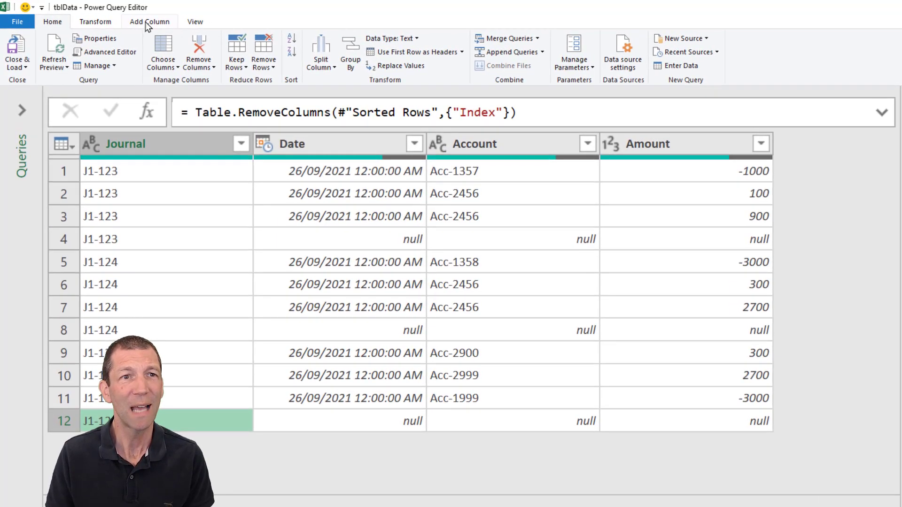
Step: Start a conditional column named Journal New, testing whether Date does not equal null
{"action": "left_click", "coordinate": [146, 23]}
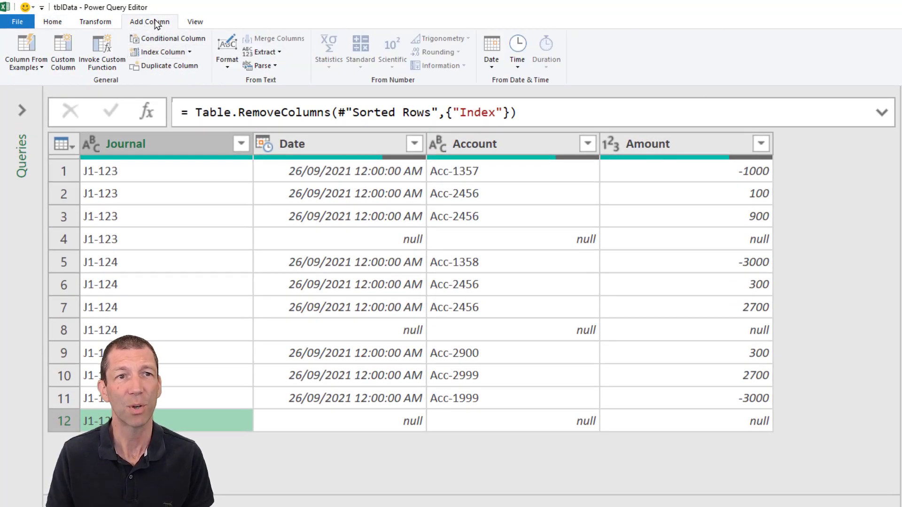
{"action": "left_click", "coordinate": [161, 38]}
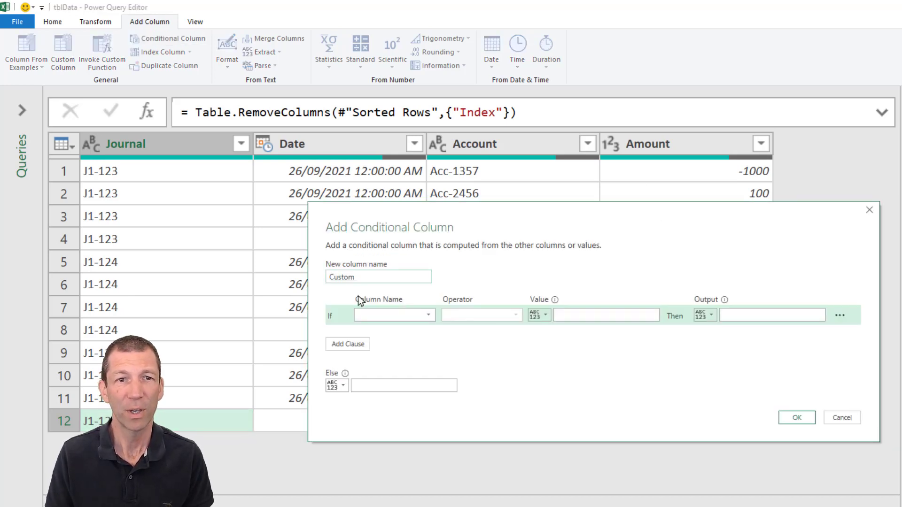
{"action": "double_click", "coordinate": [363, 278]}
{"action": "type", "text": "Jounr"}
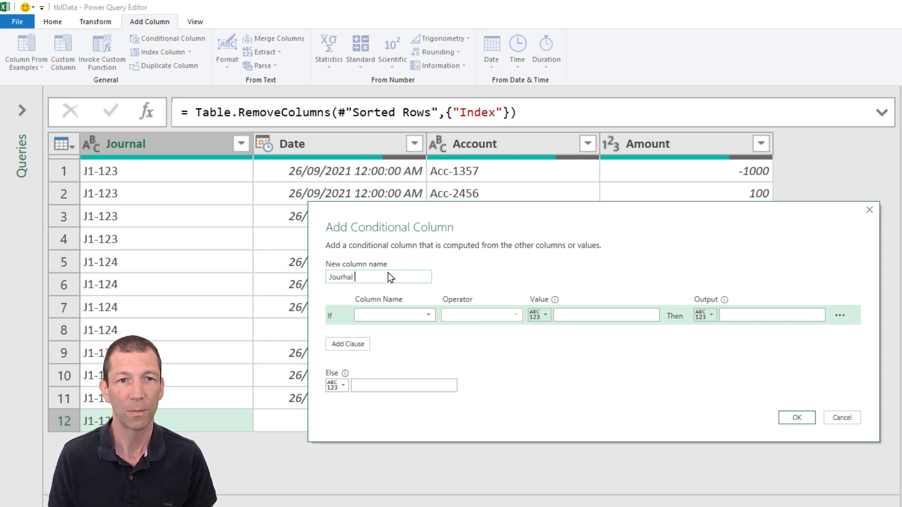
{"action": "key", "text": "BackSpace"}
{"action": "key", "text": "BackSpace"}
{"action": "type", "text": "rnal New"}
{"action": "left_click", "coordinate": [430, 314]}
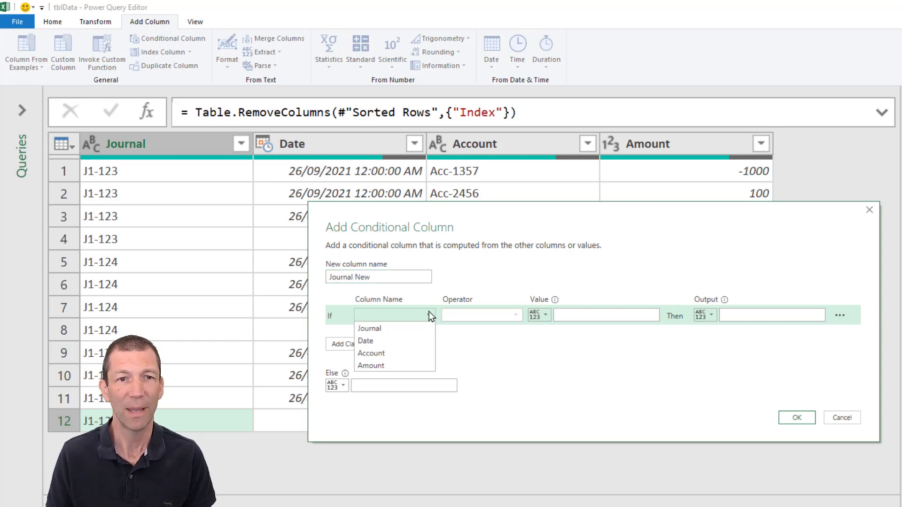
{"action": "left_click", "coordinate": [397, 341]}
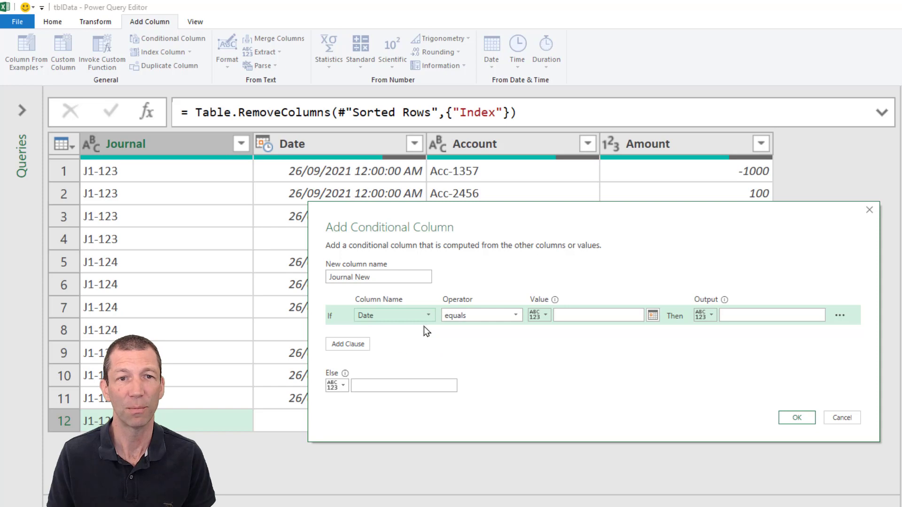
{"action": "left_click", "coordinate": [485, 315]}
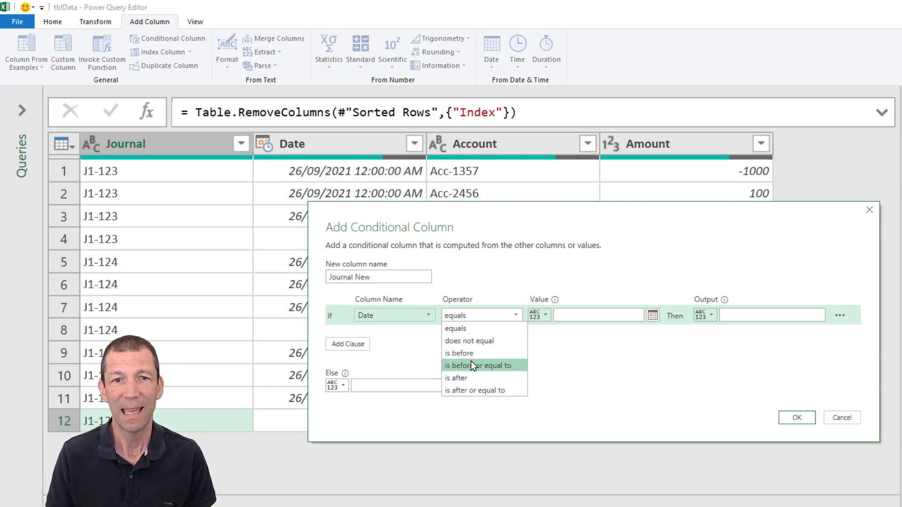
{"action": "left_click", "coordinate": [477, 342]}
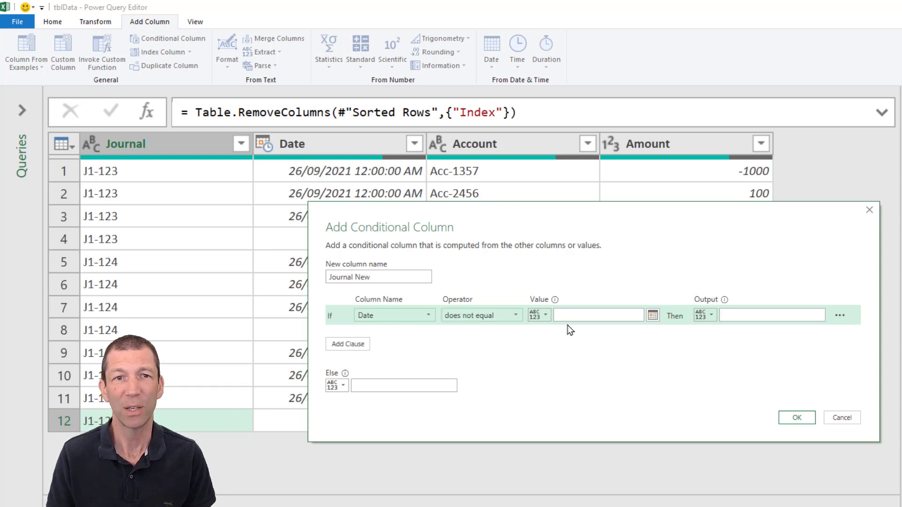
{"action": "left_click_drag", "start_coordinate": [549, 206], "coordinate": [508, 258]}
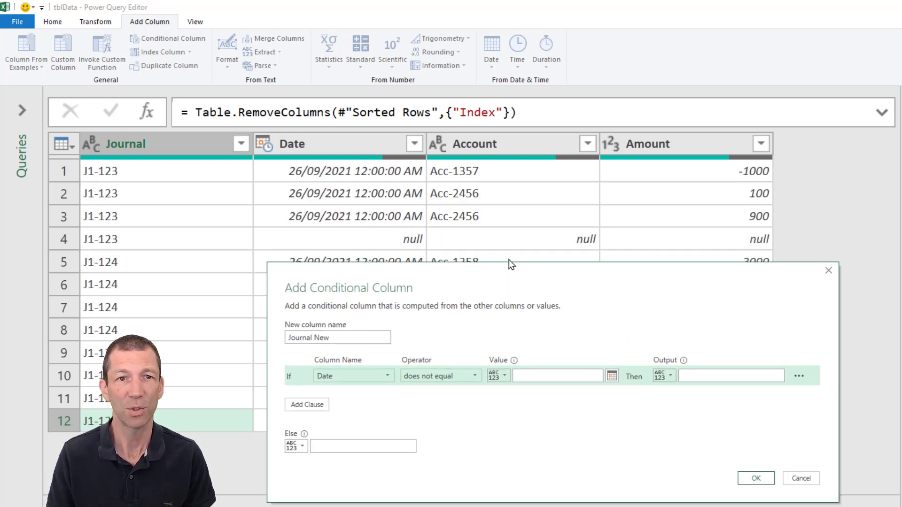
{"action": "left_click", "coordinate": [549, 364]}
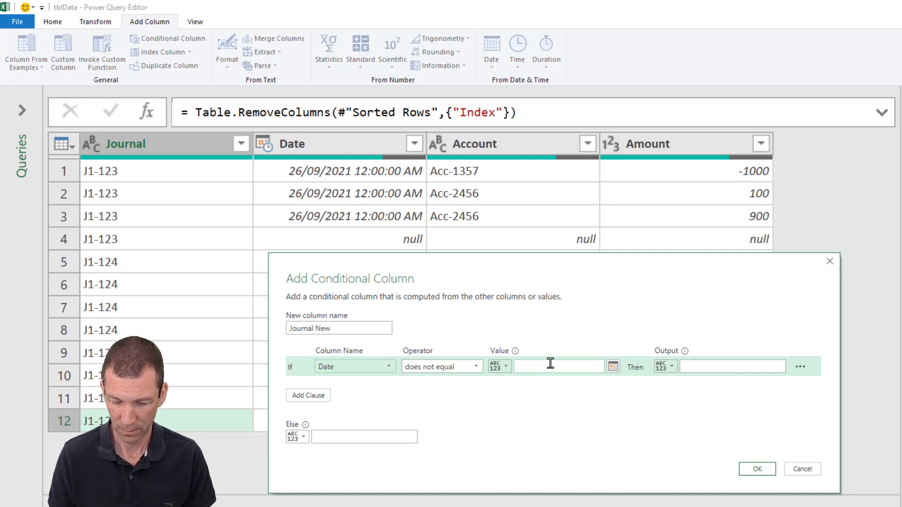
{"action": "type", "text": "ull"}
{"action": "key", "text": "BackSpace"}
{"action": "key", "text": "BackSpace"}
{"action": "type", "text": "null"}
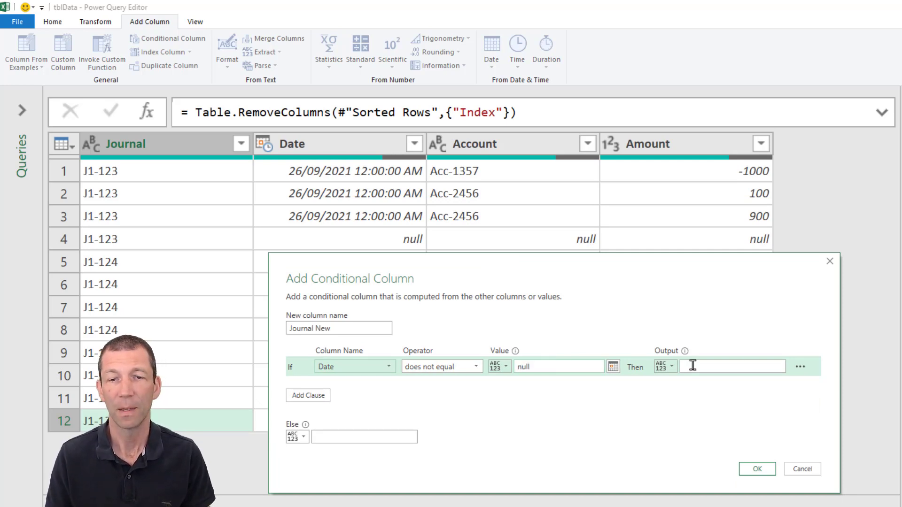
Step: Output the Journal column when the condition holds and create the column
{"action": "left_click", "coordinate": [673, 367]}
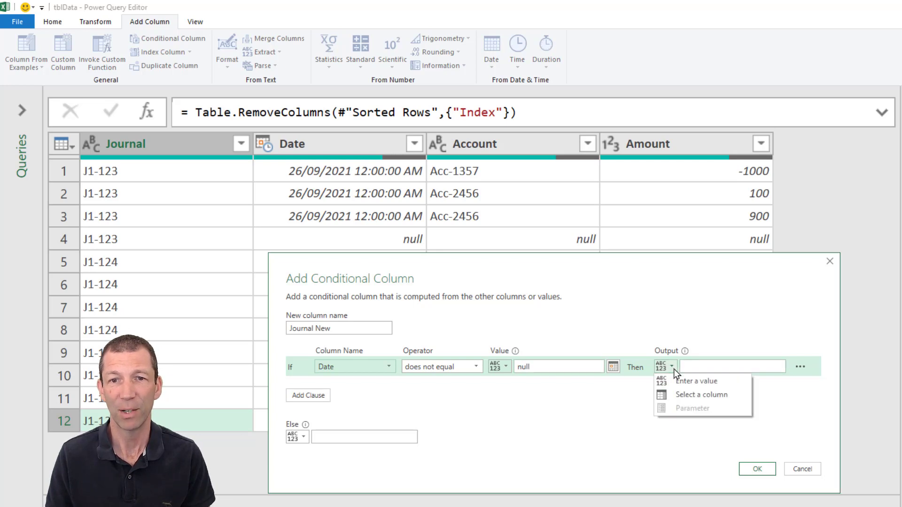
{"action": "left_click", "coordinate": [698, 392]}
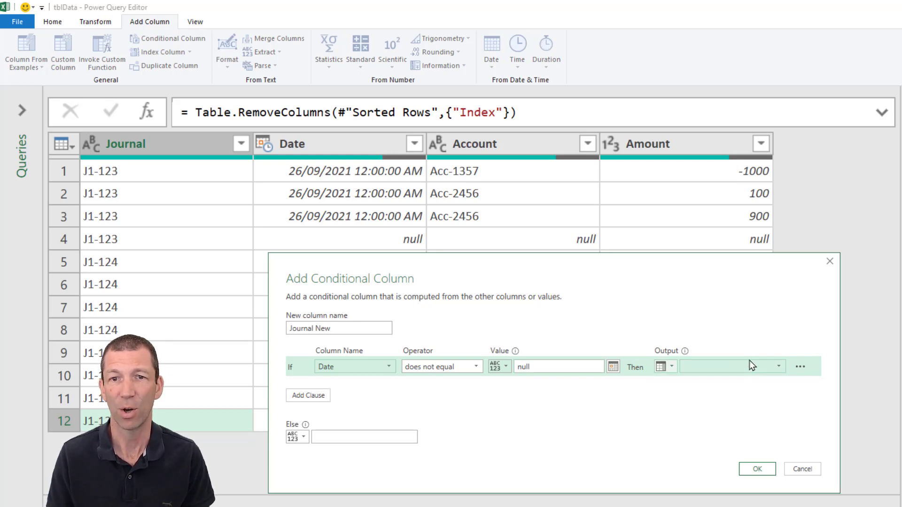
{"action": "left_click", "coordinate": [751, 366]}
{"action": "left_click", "coordinate": [713, 382]}
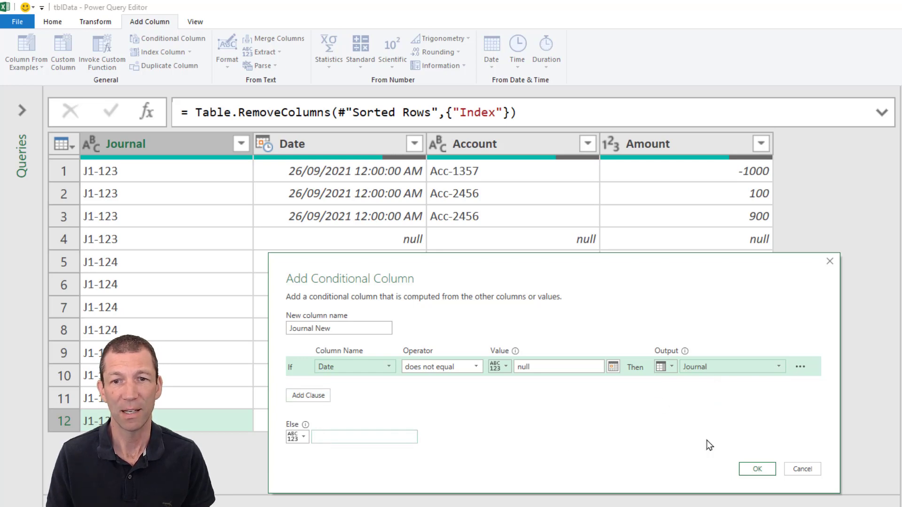
{"action": "left_click", "coordinate": [757, 468]}
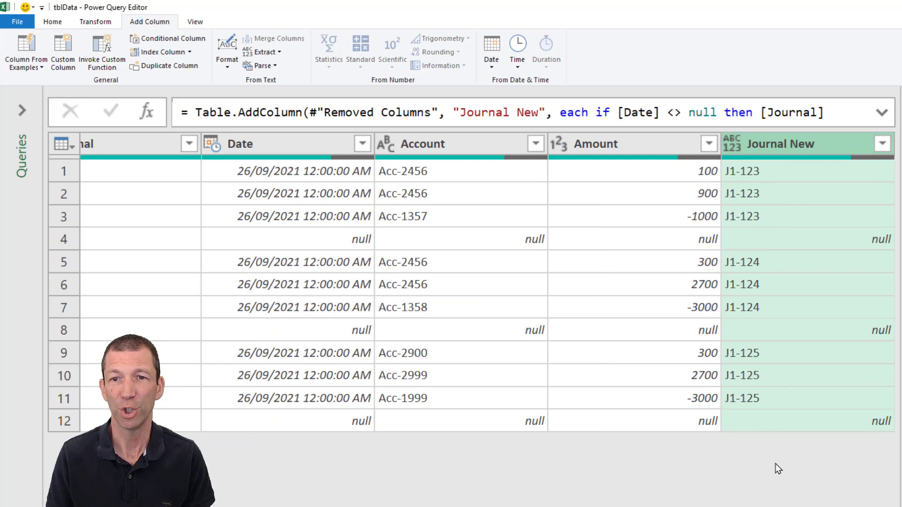
{"action": "scroll", "coordinate": [423, 431], "scroll_direction": "left", "scroll_amount": 2}
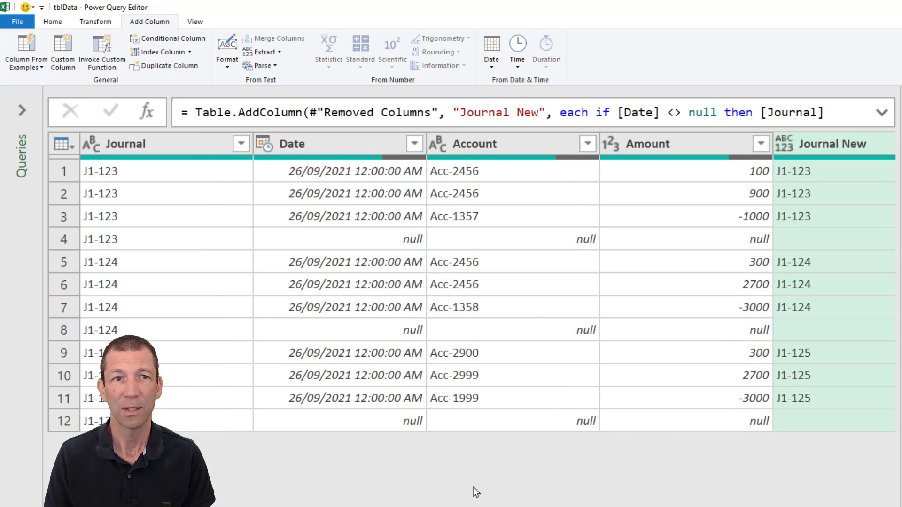
Step: Drop the original Journal column, rename Journal New to Journal, and move it first
{"action": "right_click", "coordinate": [178, 142]}
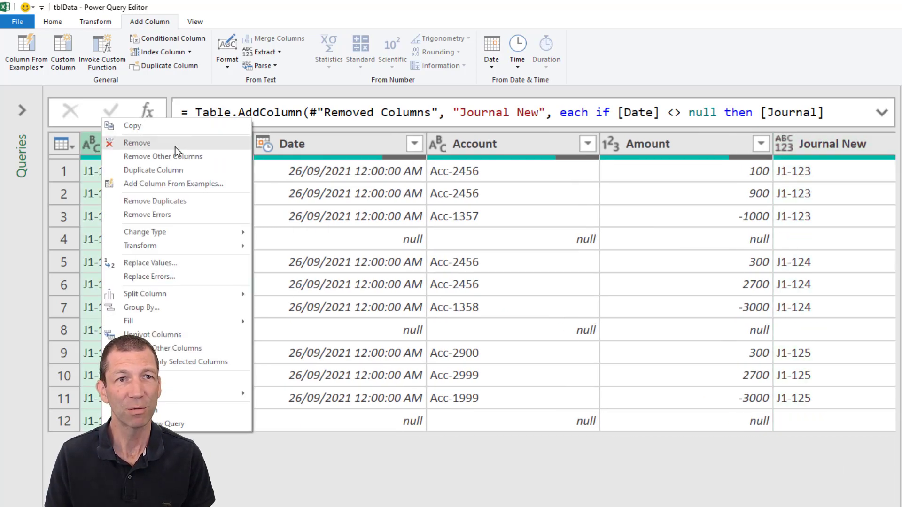
{"action": "left_click", "coordinate": [176, 149]}
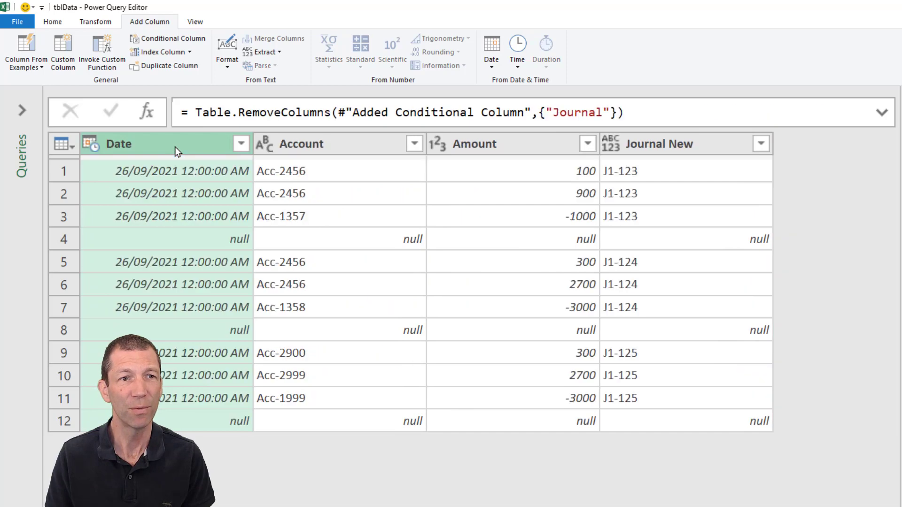
{"action": "left_click", "coordinate": [696, 143]}
{"action": "double_click", "coordinate": [696, 144]}
{"action": "left_click", "coordinate": [731, 148]}
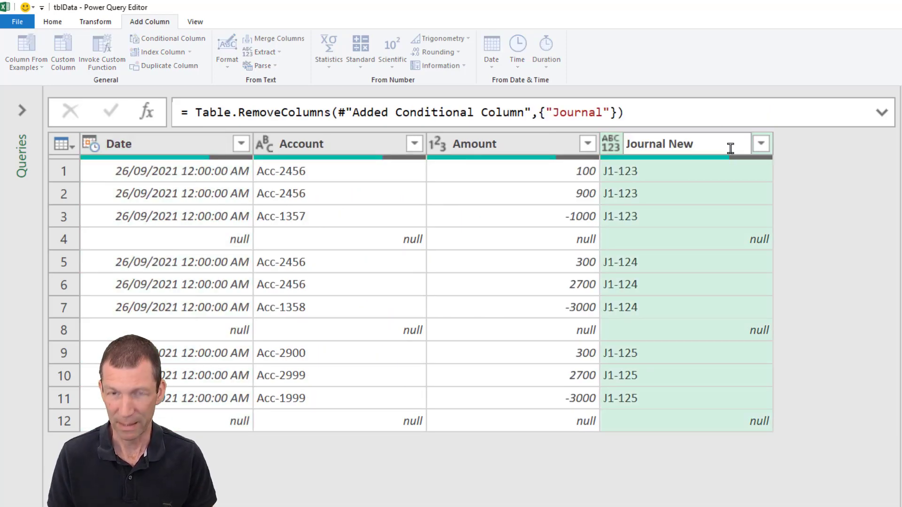
{"action": "key", "text": "BackSpace"}
{"action": "key", "text": "BackSpace"}
{"action": "key", "text": "BackSpace"}
{"action": "key", "text": "Return"}
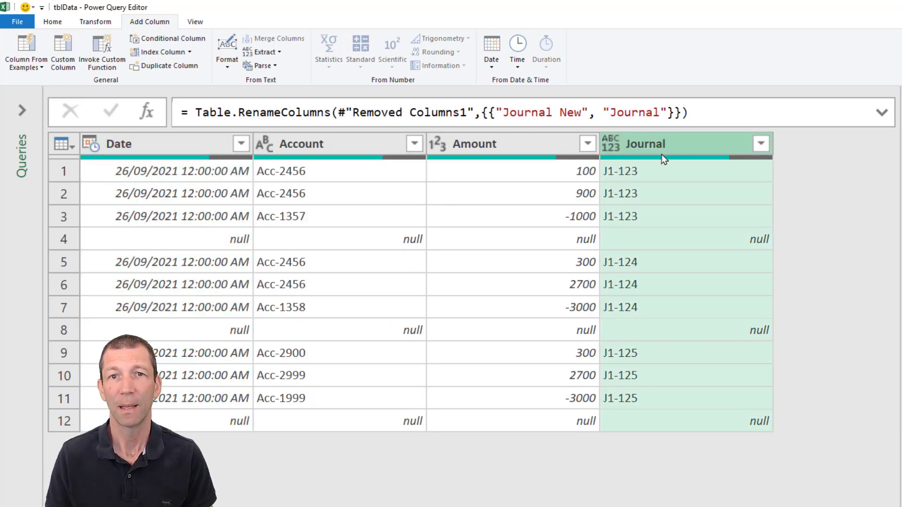
{"action": "left_click_drag", "start_coordinate": [692, 147], "coordinate": [185, 166]}
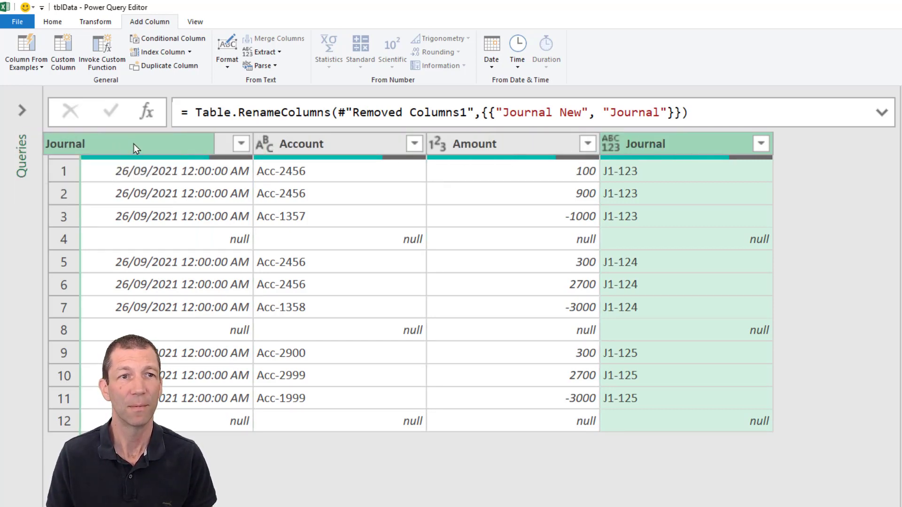
{"action": "left_click_drag", "start_coordinate": [185, 166], "coordinate": [135, 144]}
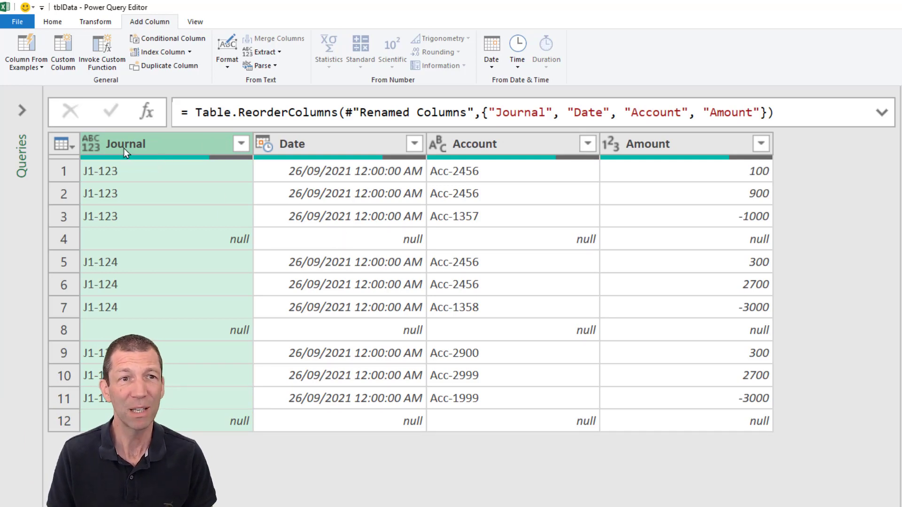
Step: Set Journal to Text, then delete the Changed Type1, Reordered Columns and Renamed Columns steps
{"action": "left_click", "coordinate": [84, 144]}
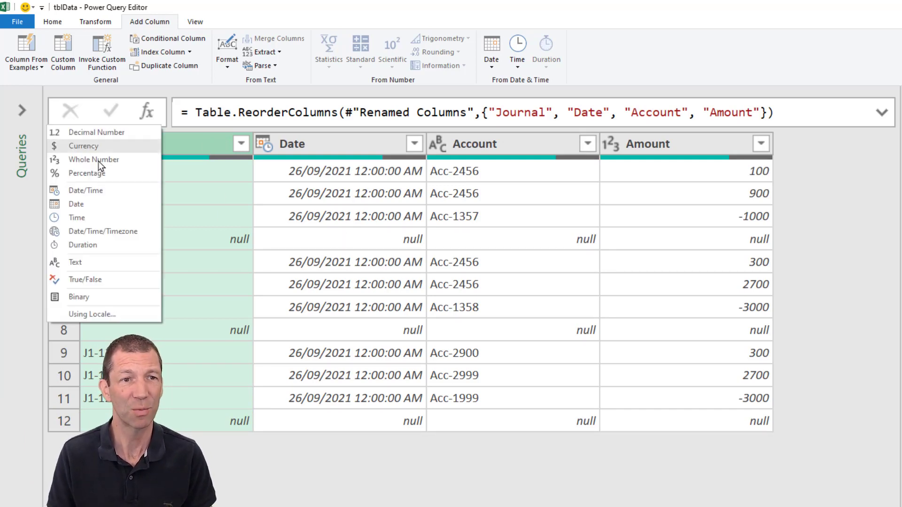
{"action": "left_click", "coordinate": [87, 265]}
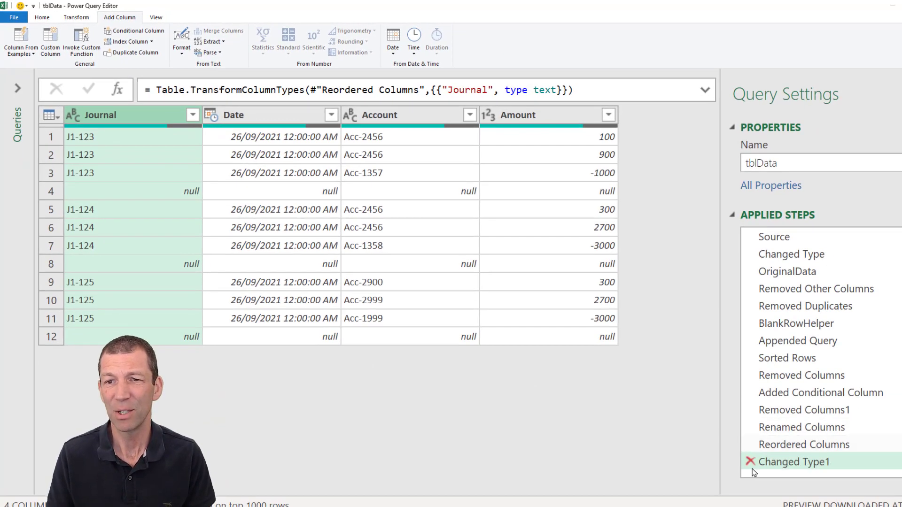
{"action": "left_click", "coordinate": [750, 462]}
{"action": "left_click", "coordinate": [750, 445]}
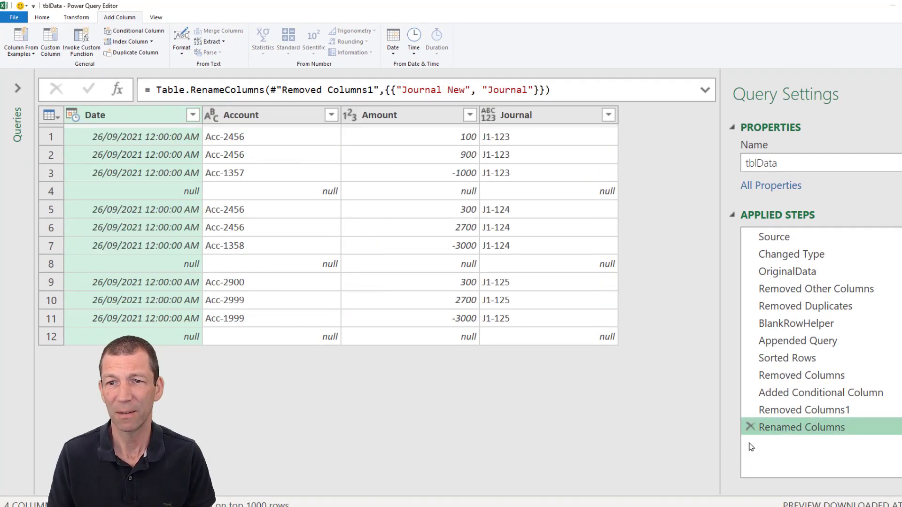
{"action": "left_click", "coordinate": [751, 428]}
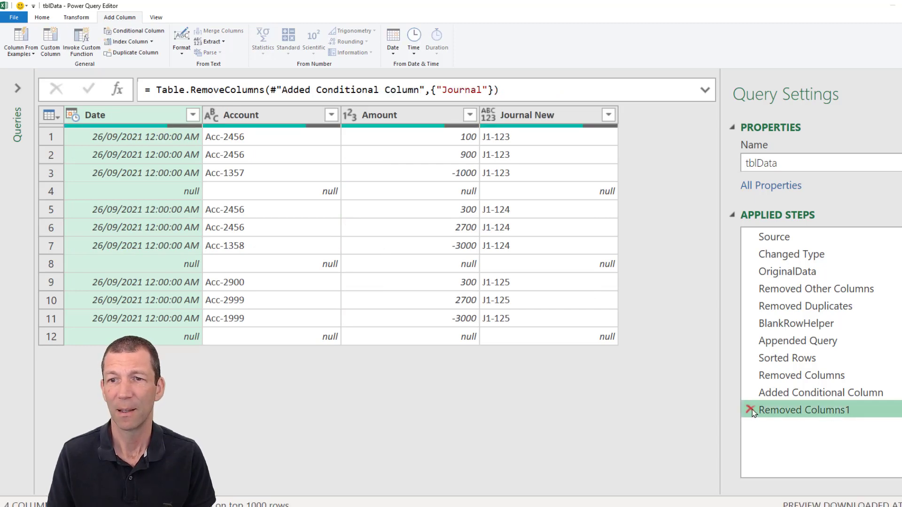
Step: Delete the Removed Columns1, Added Conditional Column and Removed Columns steps
{"action": "left_click", "coordinate": [751, 410]}
{"action": "left_click", "coordinate": [751, 392]}
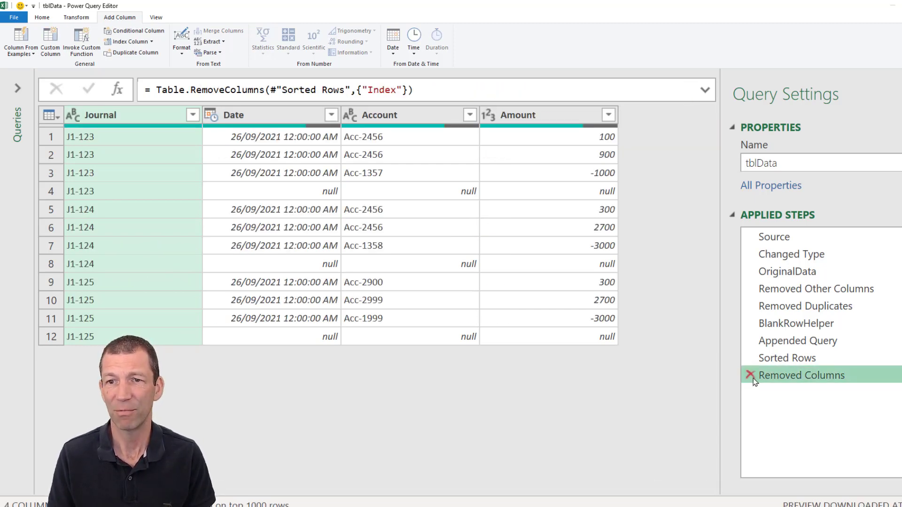
{"action": "left_click", "coordinate": [751, 375]}
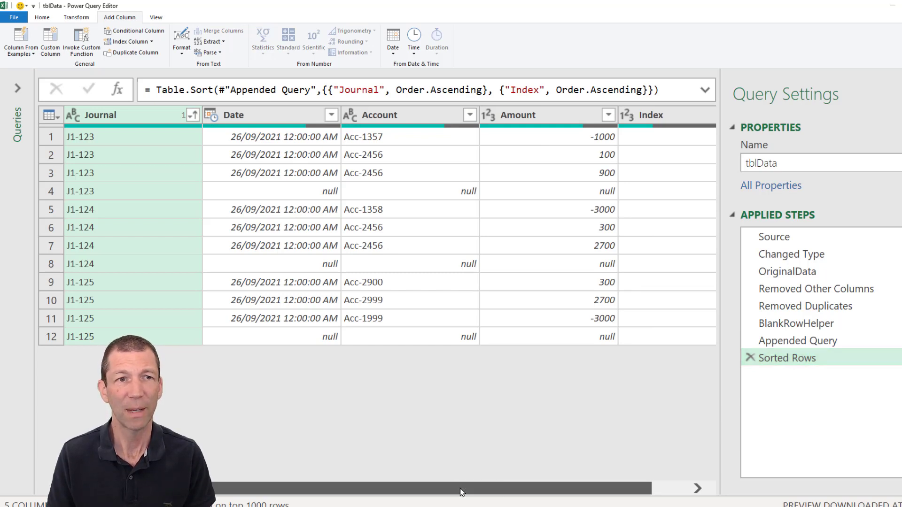
{"action": "left_click", "coordinate": [815, 273]}
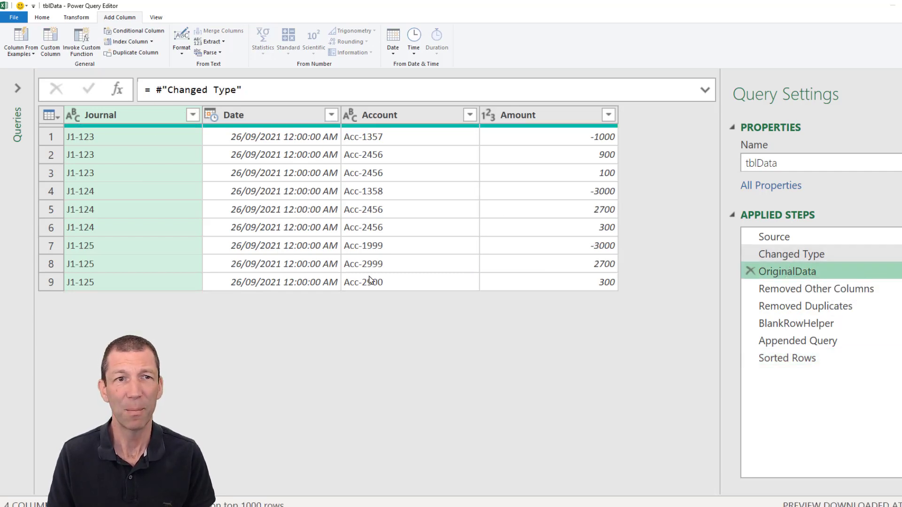
Step: Insert a Journal - Copy duplicate column directly after the Changed Type step
{"action": "left_click", "coordinate": [802, 259]}
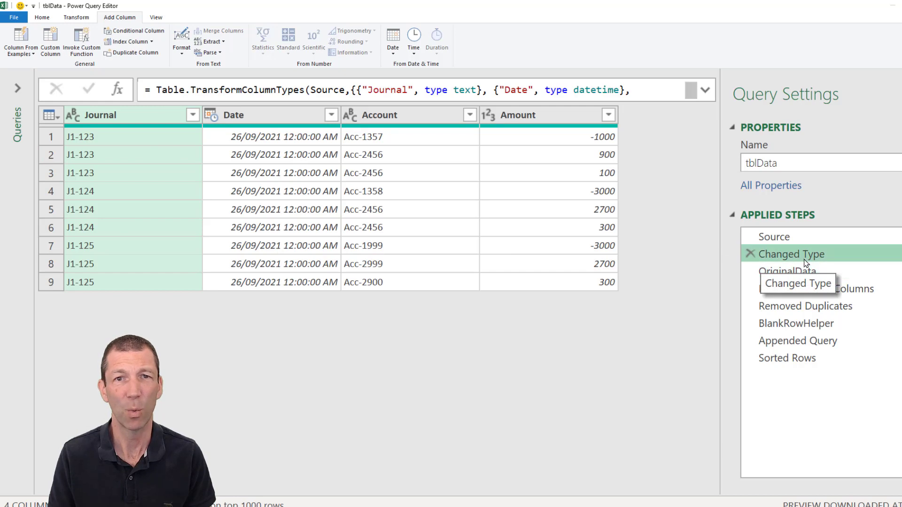
{"action": "right_click", "coordinate": [117, 117]}
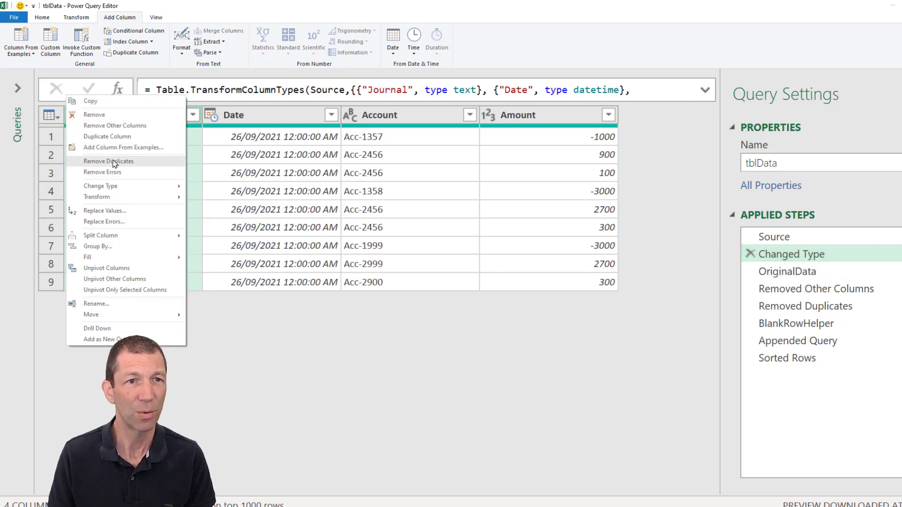
{"action": "left_click", "coordinate": [109, 136]}
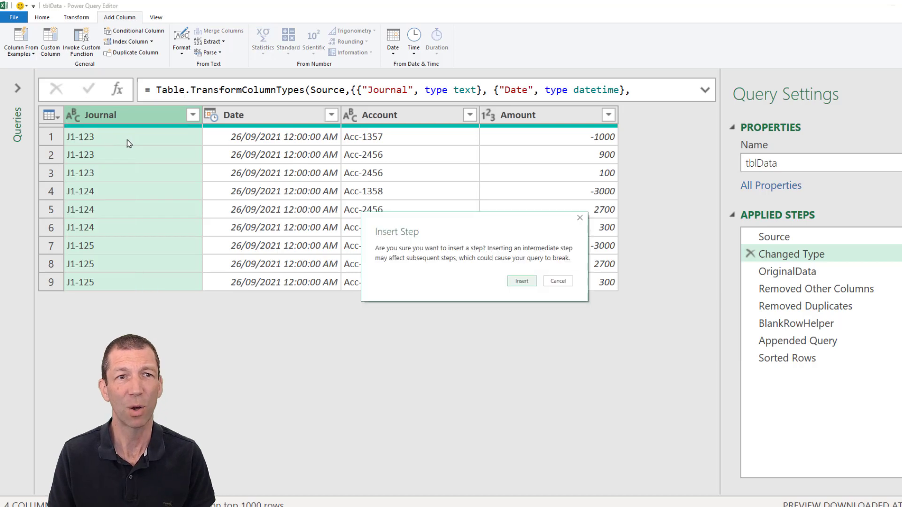
{"action": "left_click", "coordinate": [522, 282]}
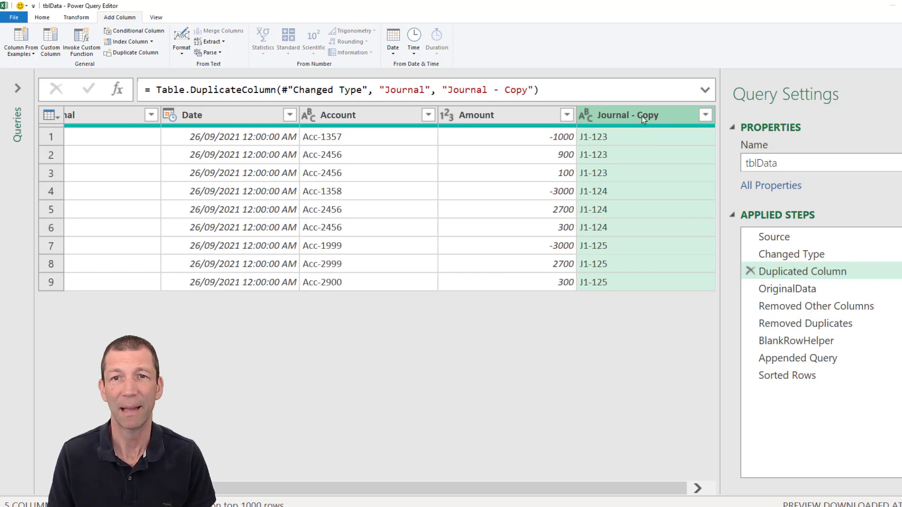
{"action": "left_click", "coordinate": [794, 296]}
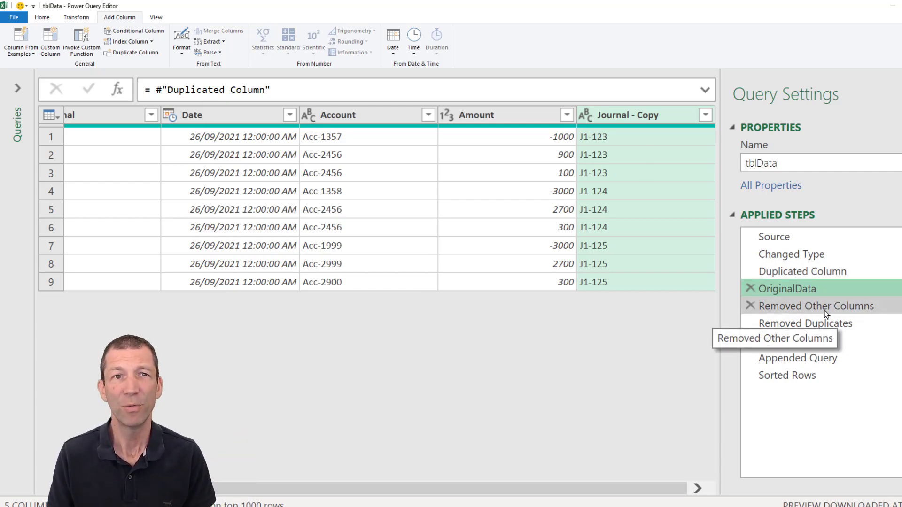
Step: Edit the Removed Other Columns formula so it keeps Journal - Copy
{"action": "left_click", "coordinate": [826, 311]}
{"action": "left_click", "coordinate": [388, 89]}
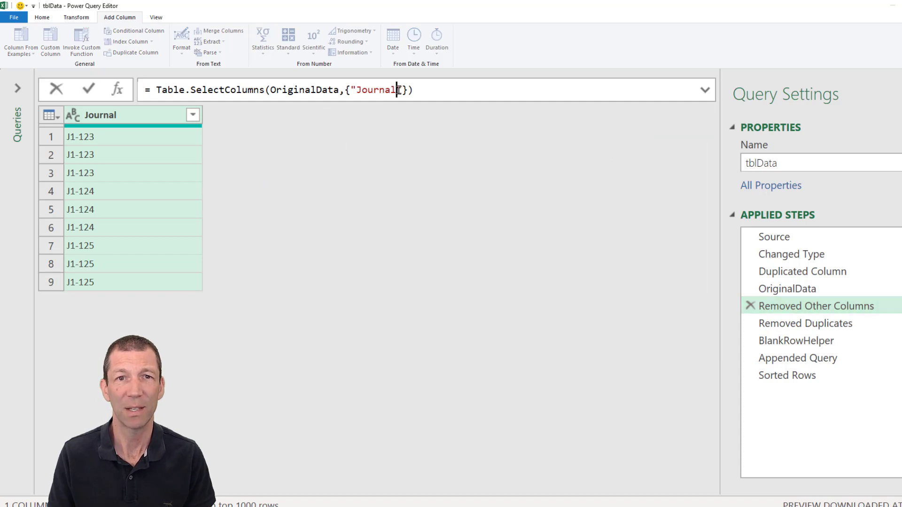
{"action": "type", "text": "- Copy"}
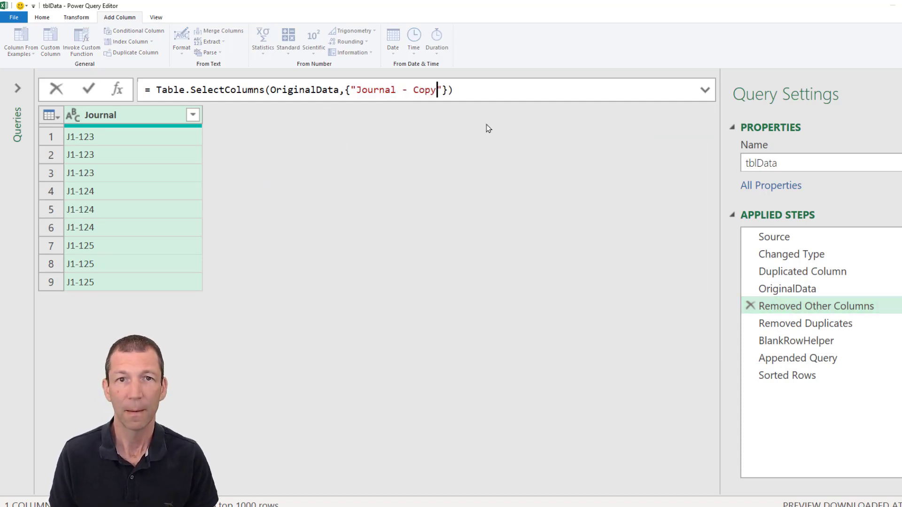
{"action": "key", "text": "Return"}
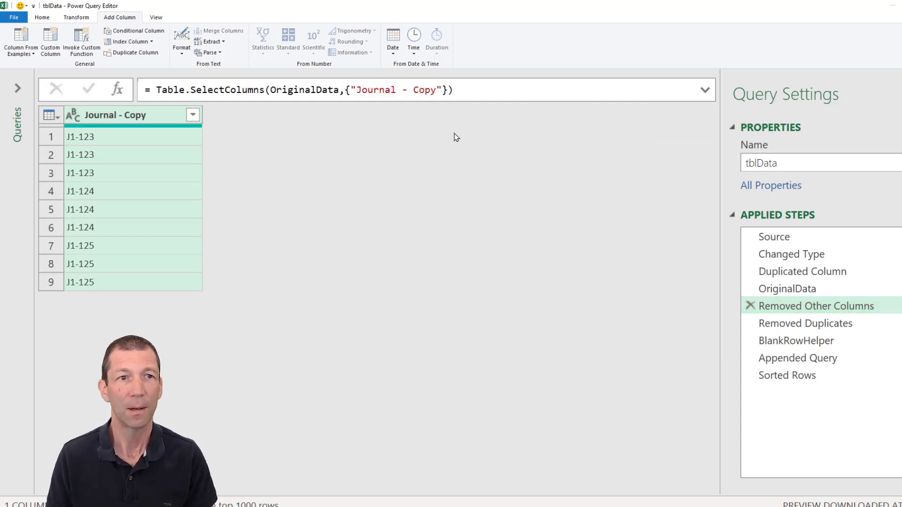
Step: Review the Removed Duplicates, BlankRowHelper, Appended Query and Sorted Rows results, checking the null blank rows
{"action": "left_click", "coordinate": [829, 327]}
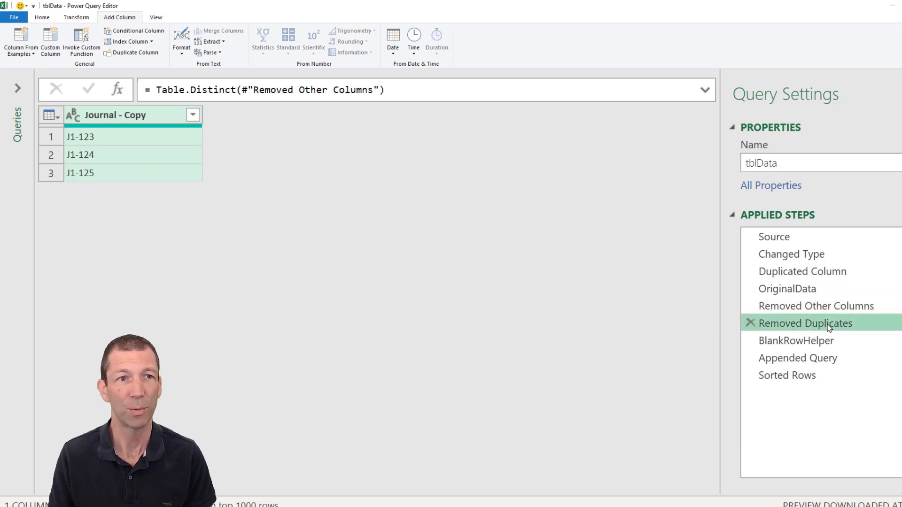
{"action": "left_click", "coordinate": [821, 343]}
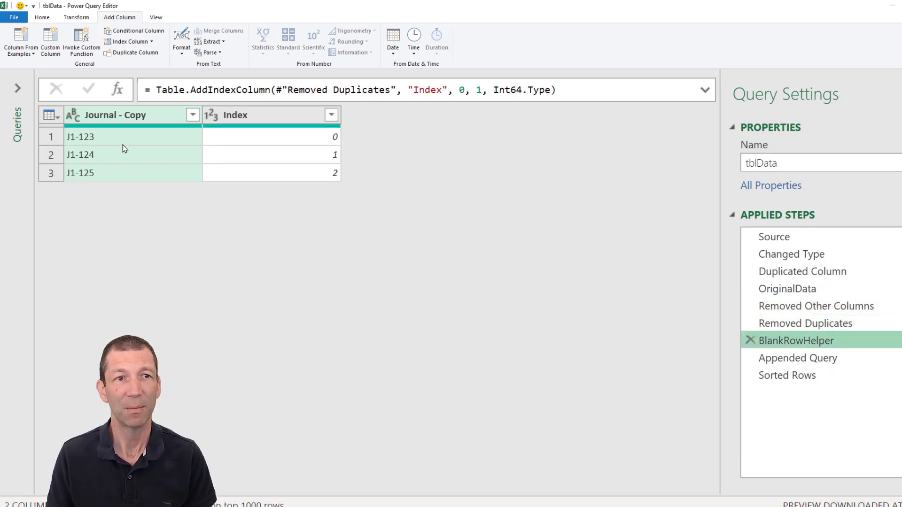
{"action": "left_click", "coordinate": [805, 362]}
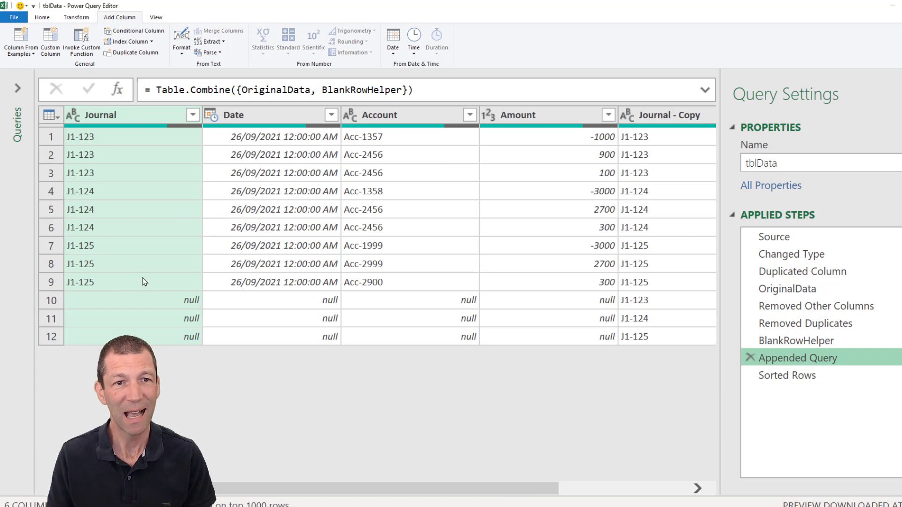
{"action": "left_click", "coordinate": [160, 304]}
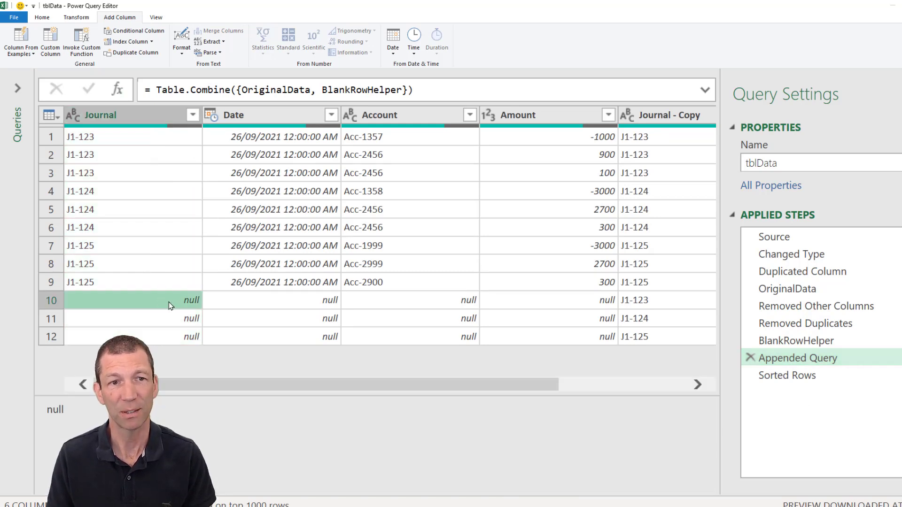
{"action": "left_click", "coordinate": [143, 318]}
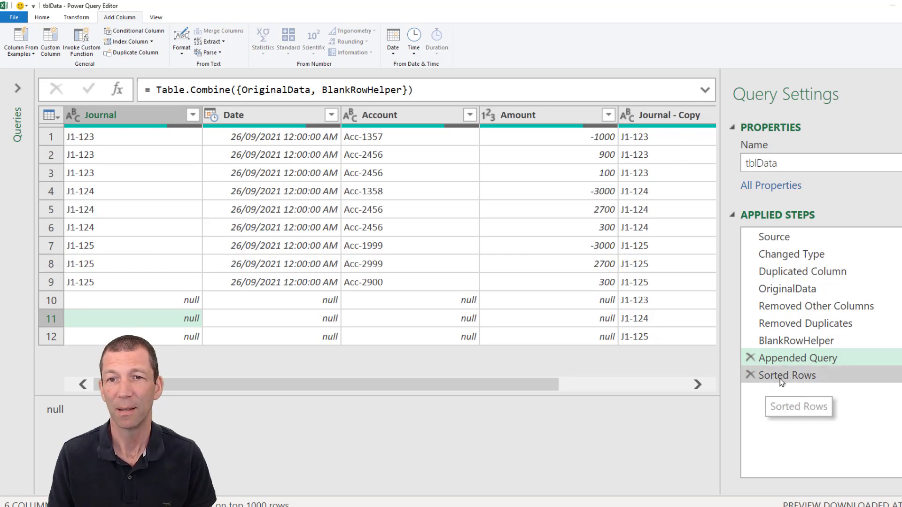
{"action": "left_click", "coordinate": [753, 376]}
Step: Replace the old Sorted Rows step with an ascending sort on Journal - Copy, then Index
{"action": "left_click", "coordinate": [751, 376]}
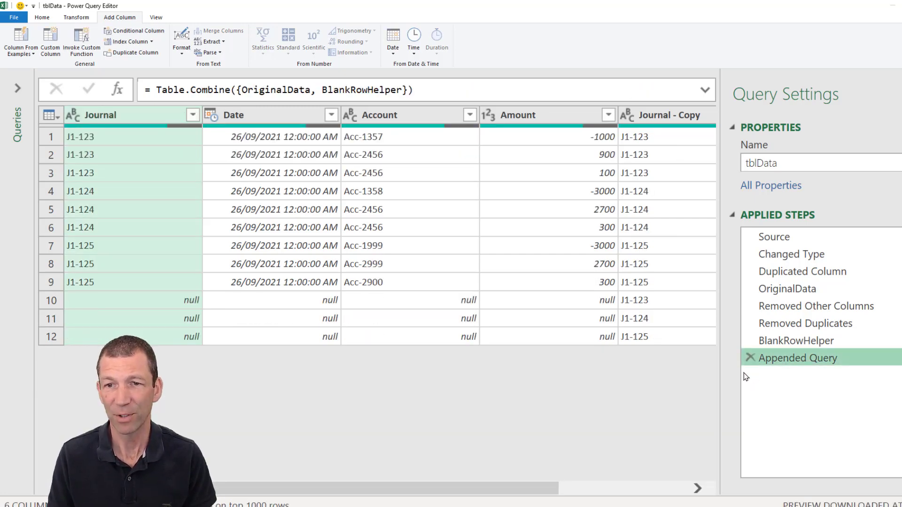
{"action": "scroll", "coordinate": [506, 495], "scroll_direction": "right", "scroll_amount": 3}
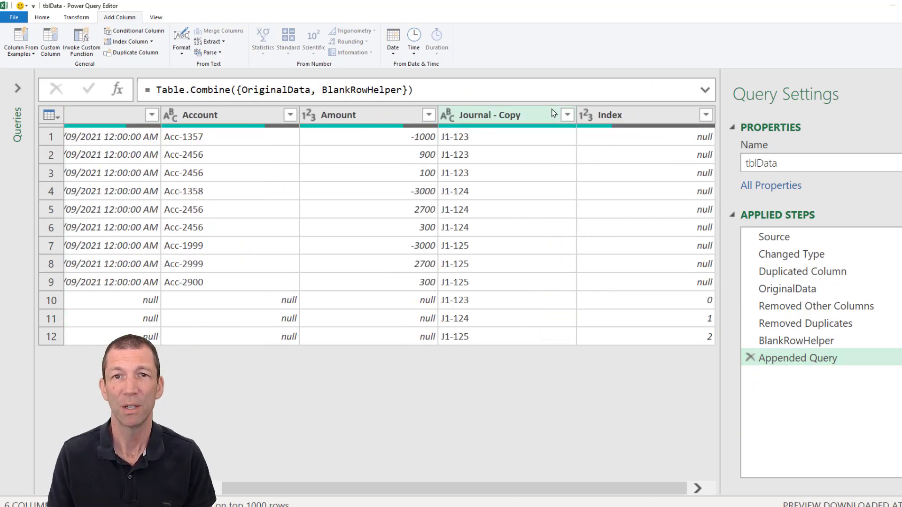
{"action": "left_click", "coordinate": [568, 116]}
{"action": "left_click", "coordinate": [434, 139]}
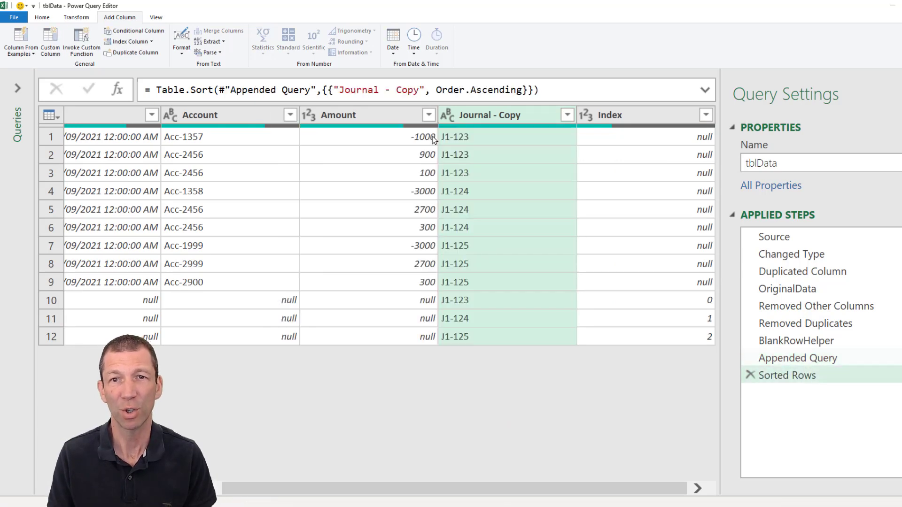
{"action": "left_click", "coordinate": [706, 116]}
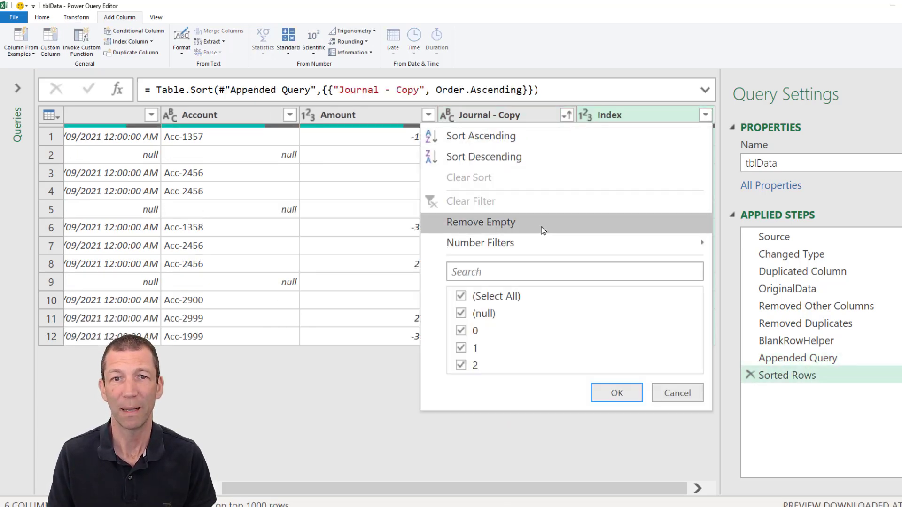
{"action": "key", "text": "Escape"}
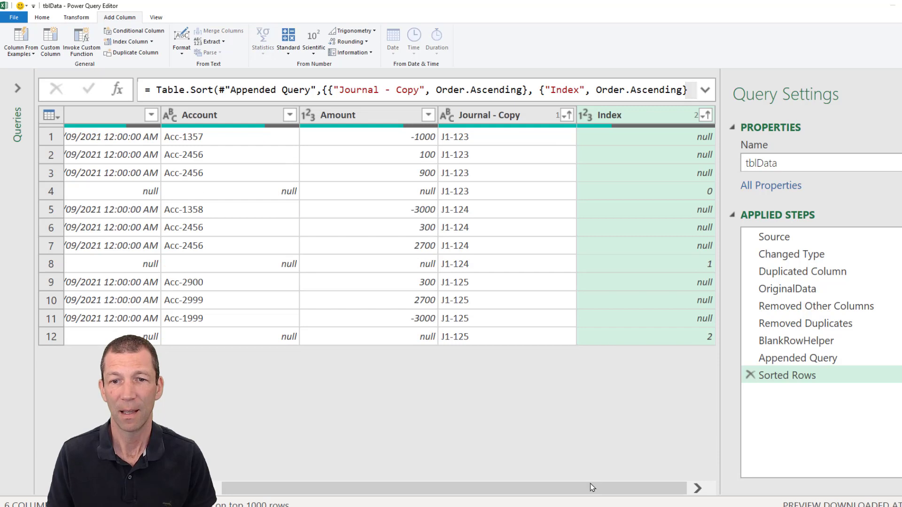
{"action": "left_click_drag", "start_coordinate": [590, 488], "coordinate": [429, 488]}
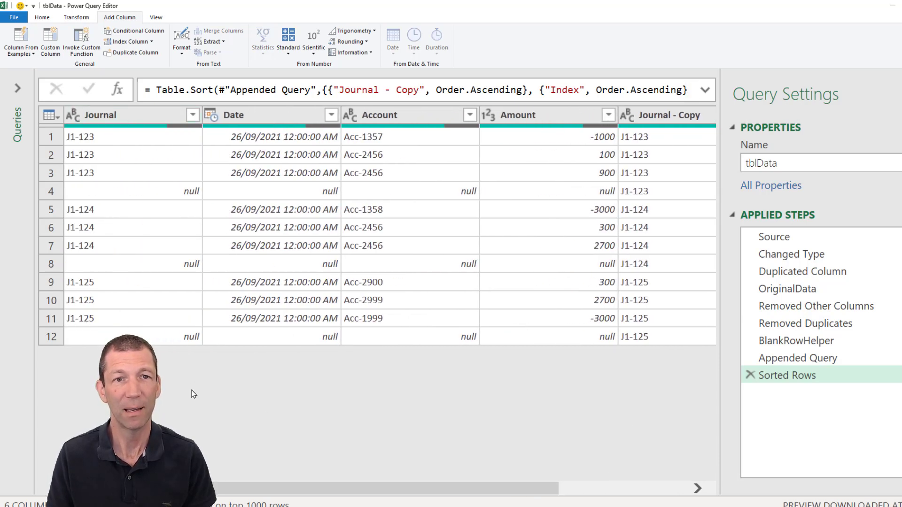
{"action": "left_click_drag", "start_coordinate": [307, 488], "coordinate": [436, 488]}
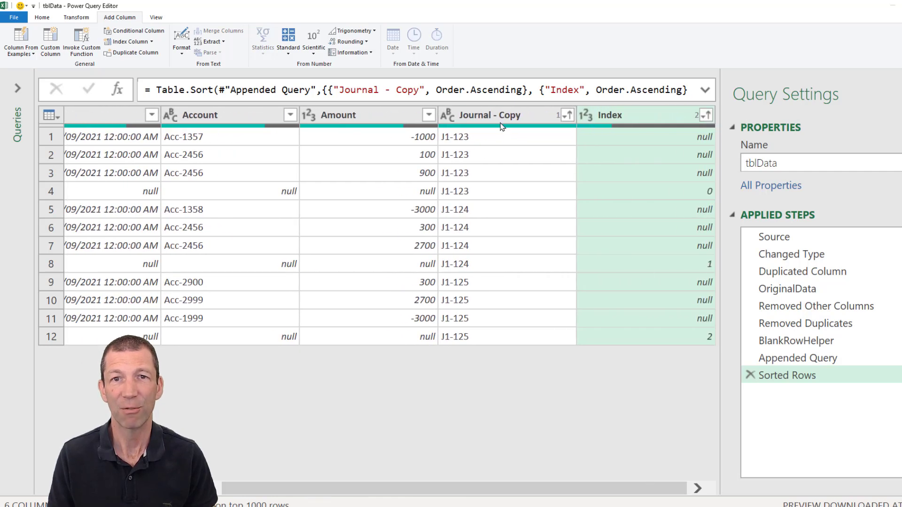
{"action": "left_click", "coordinate": [503, 117]}
{"action": "left_click", "coordinate": [623, 116]}
{"action": "left_click", "coordinate": [535, 115]}
{"action": "left_click", "coordinate": [660, 117]}
Step: Remove the Journal - Copy and Index columns, then name the query DataForLoad
{"action": "right_click", "coordinate": [527, 115]}
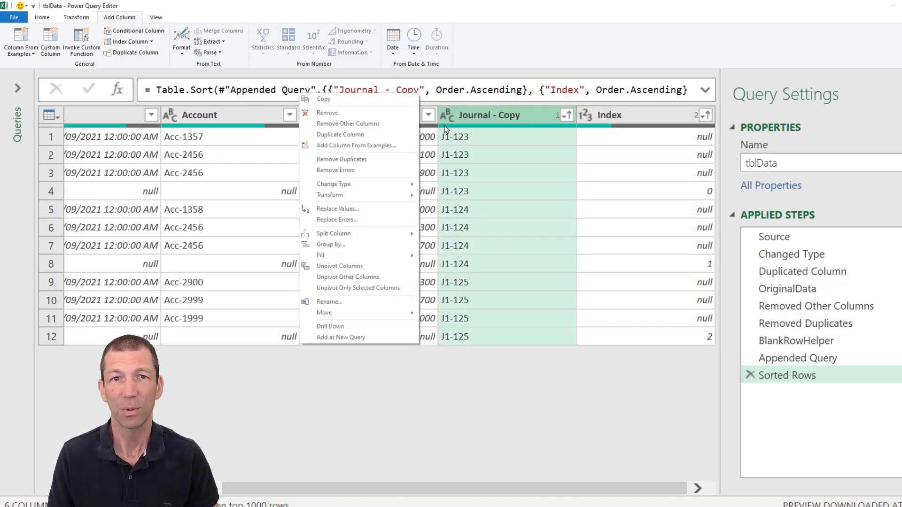
{"action": "left_click", "coordinate": [327, 113]}
{"action": "right_click", "coordinate": [621, 122]}
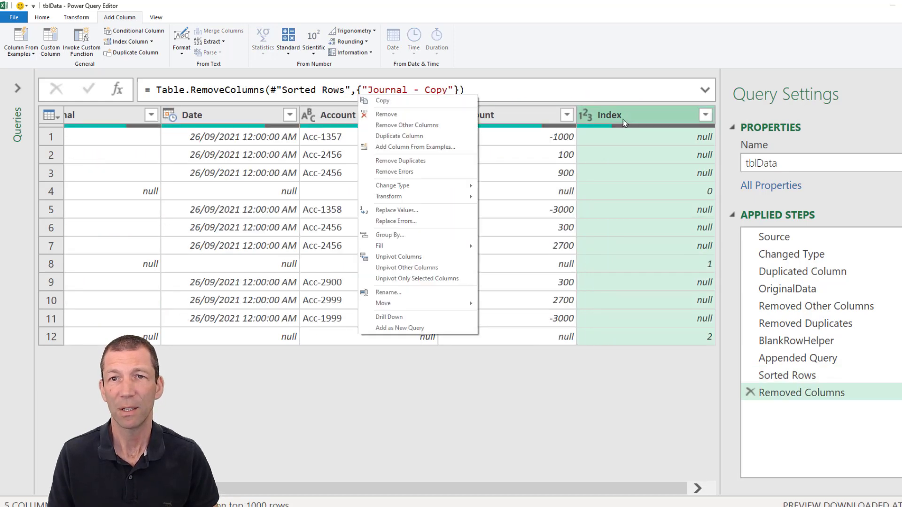
{"action": "left_click", "coordinate": [386, 114]}
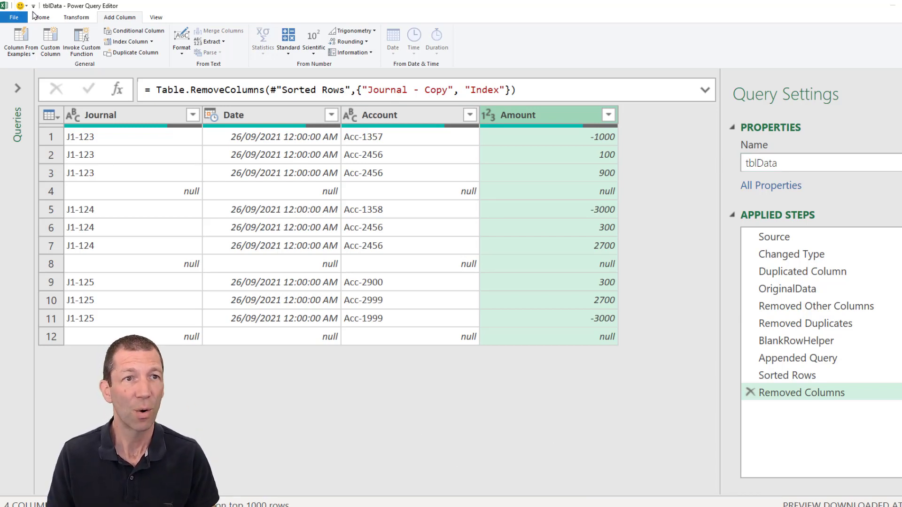
{"action": "left_click", "coordinate": [773, 166]}
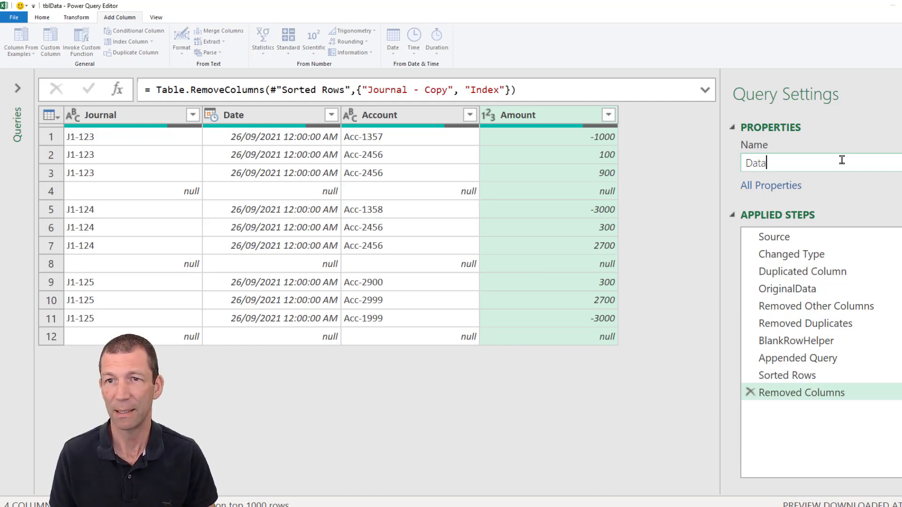
{"action": "key", "text": "Return"}
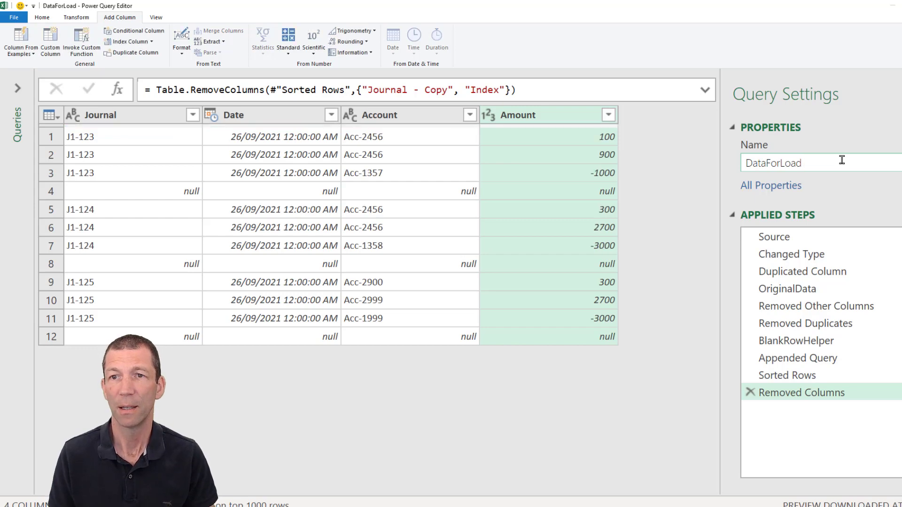
Step: Close & Load DataForLoad as a table on the existing worksheet at cell K5
{"action": "left_click", "coordinate": [42, 17]}
{"action": "left_click", "coordinate": [14, 51]}
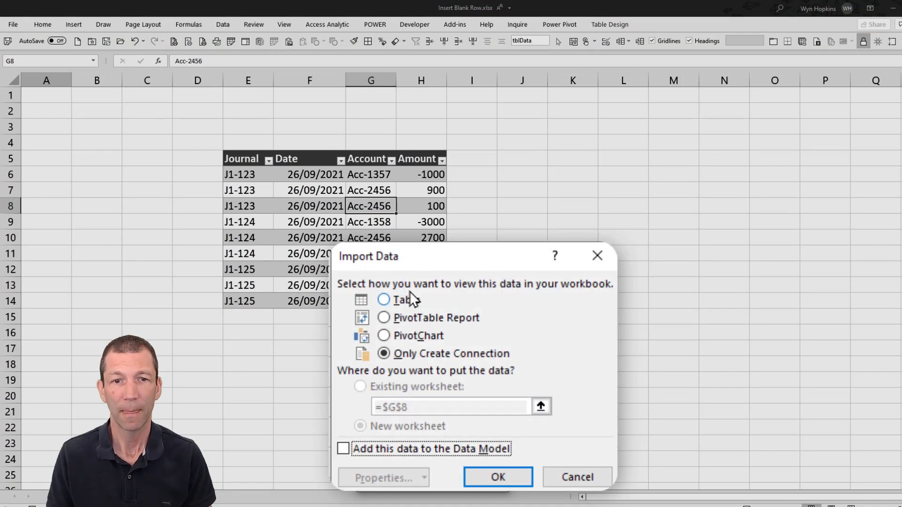
{"action": "left_click", "coordinate": [408, 299]}
{"action": "left_click", "coordinate": [361, 386]}
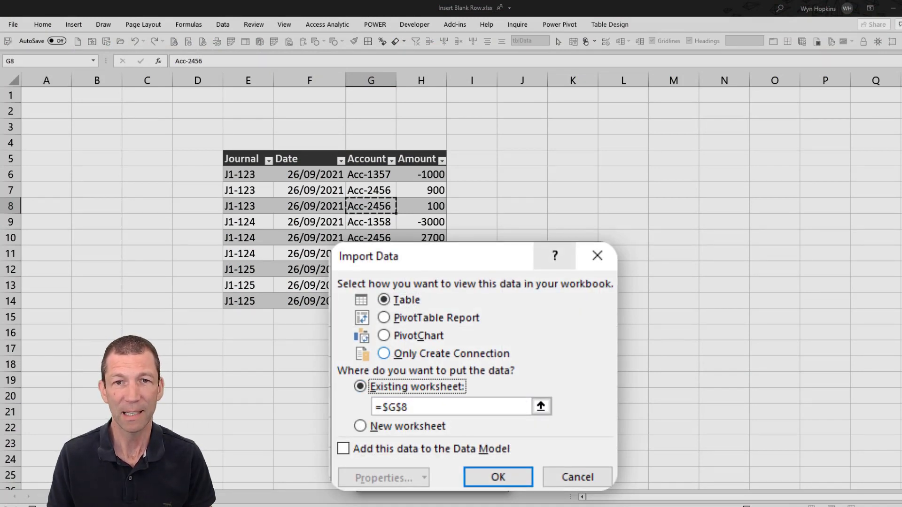
{"action": "left_click", "coordinate": [579, 158]}
{"action": "left_click", "coordinate": [501, 479]}
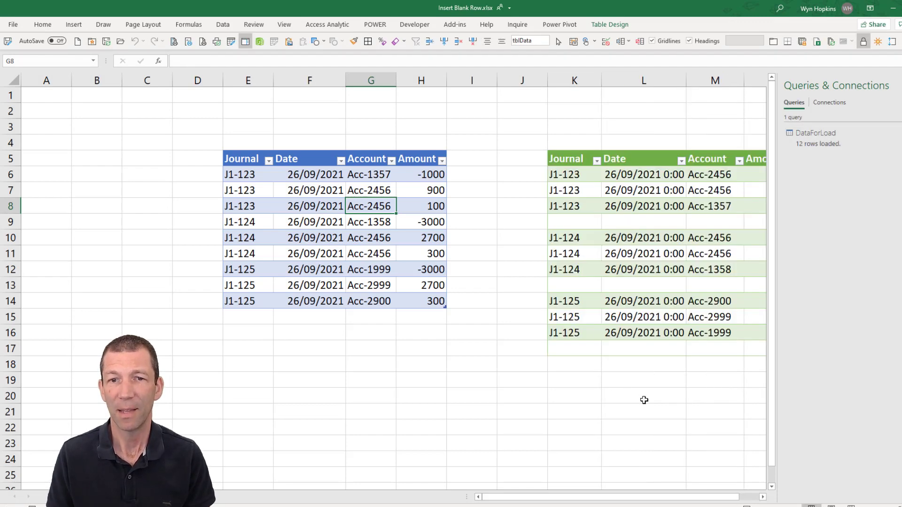
{"action": "left_click", "coordinate": [735, 363]}
{"action": "key", "text": "Right"}
{"action": "key", "text": "Right"}
{"action": "key", "text": "Right"}
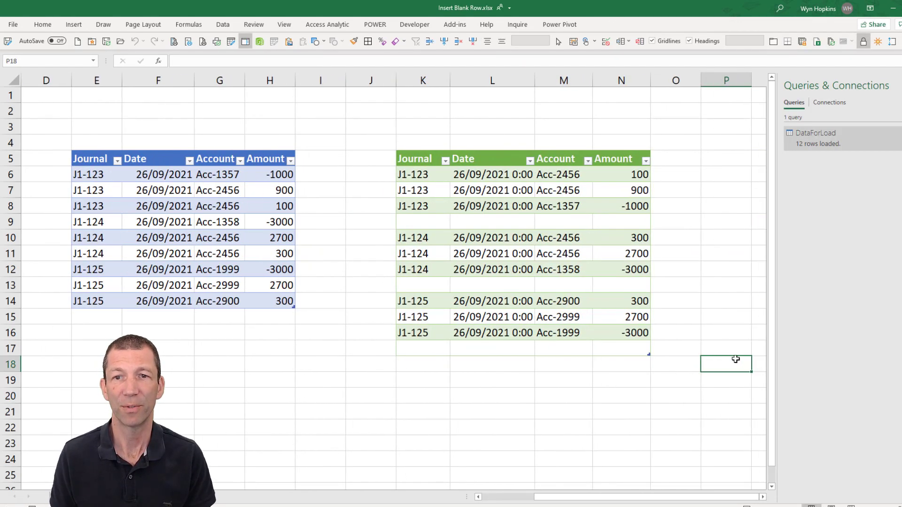
{"action": "scroll", "coordinate": [735, 304], "scroll_direction": "down", "scroll_amount": 1}
{"action": "scroll", "coordinate": [734, 303], "scroll_direction": "up", "scroll_amount": 1}
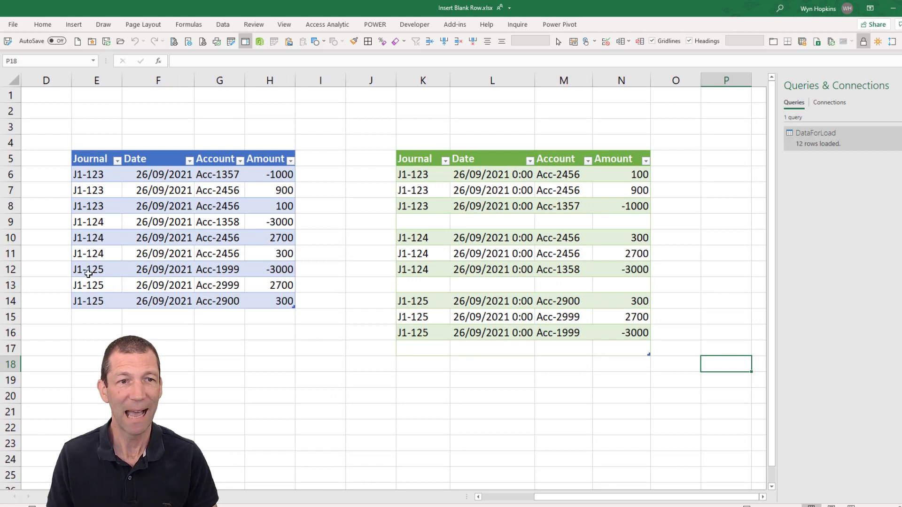
Step: Copy the three J1-125 rows below tblData and change their journal to J1-126
{"action": "left_click_drag", "start_coordinate": [88, 271], "coordinate": [260, 301]}
{"action": "key", "text": "ctrl+c"}
{"action": "left_click", "coordinate": [89, 316]}
{"action": "key", "text": "ctrl+v"}
{"action": "left_click", "coordinate": [88, 316]}
{"action": "key", "text": "F2"}
{"action": "key", "text": "Return"}
{"action": "key", "text": "F2"}
{"action": "key", "text": "BackSpace"}
{"action": "type", "text": "6"}
{"action": "key", "text": "Return"}
{"action": "key", "text": "F2"}
{"action": "key", "text": "BackSpace"}
{"action": "type", "text": "6"}
{"action": "key", "text": "ctrl+Return"}
Step: Refresh the DataForLoad table so it picks up the J1-126 rows
{"action": "left_click", "coordinate": [491, 269]}
{"action": "right_click", "coordinate": [491, 268]}
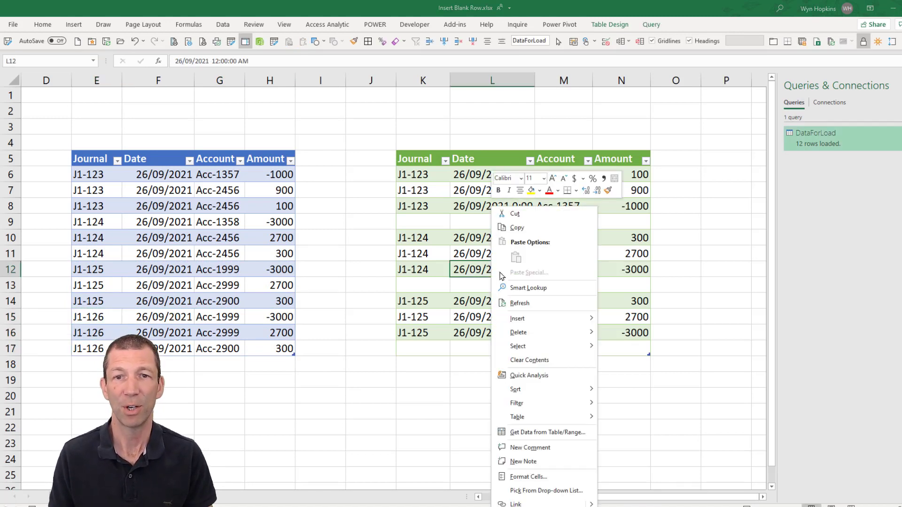
{"action": "left_click", "coordinate": [533, 311]}
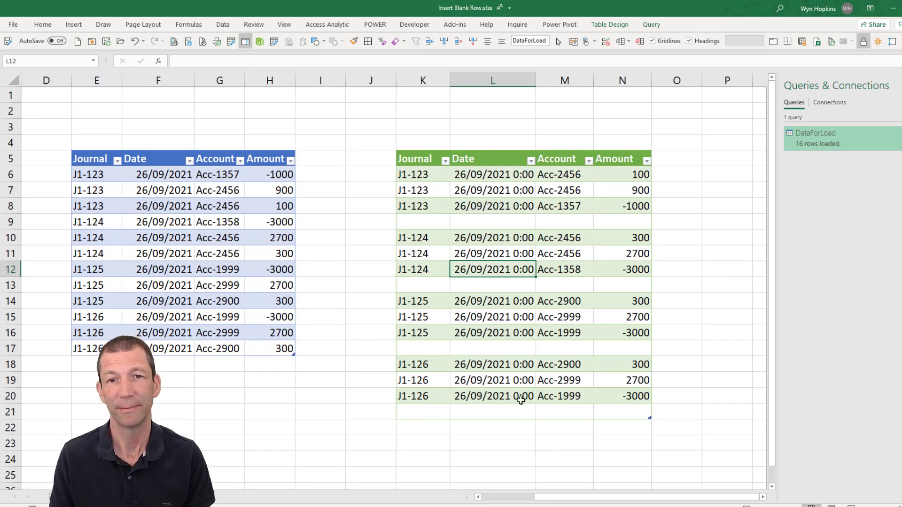
{"action": "left_click", "coordinate": [413, 407]}
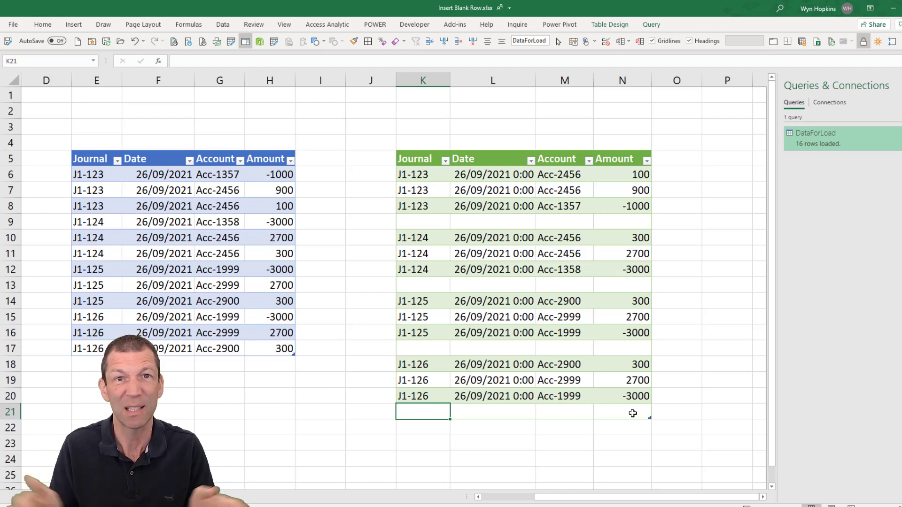
Step: Open DataForLoad in the editor and add a description to the OriginalData step's properties
{"action": "double_click", "coordinate": [841, 152]}
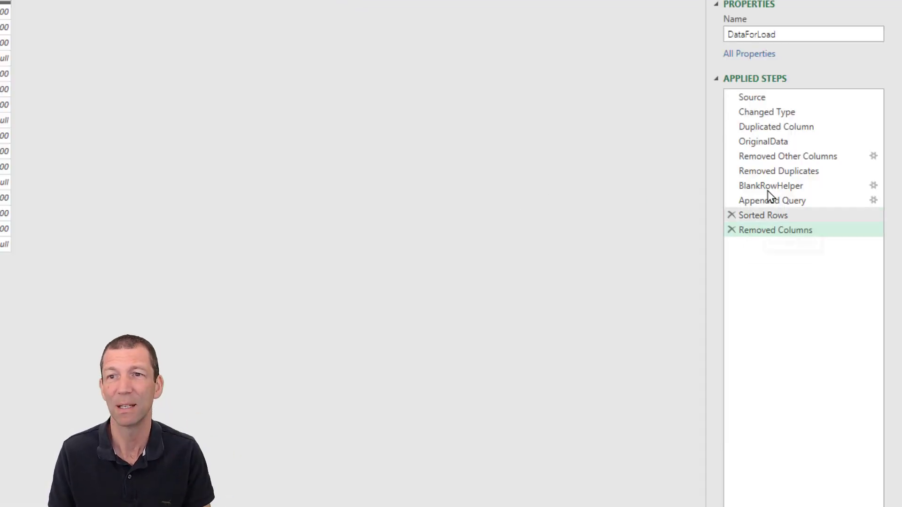
{"action": "left_click", "coordinate": [769, 143]}
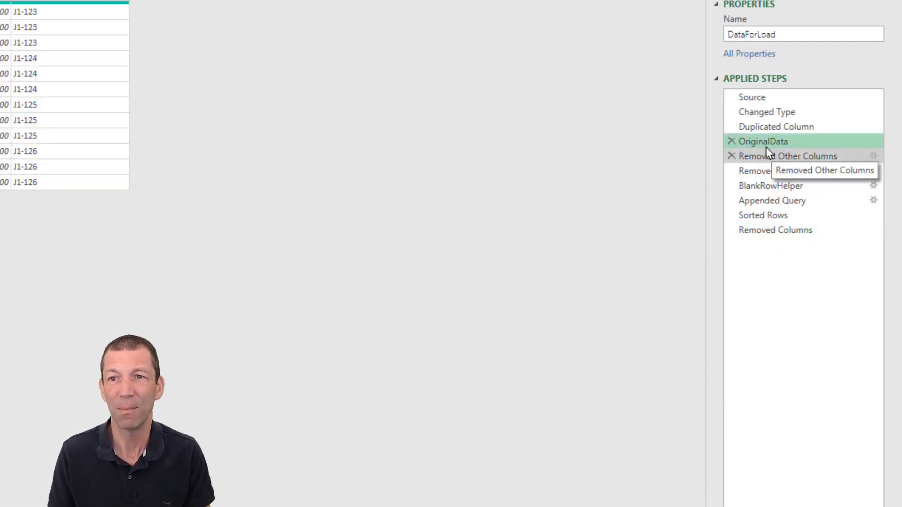
{"action": "right_click", "coordinate": [768, 149]}
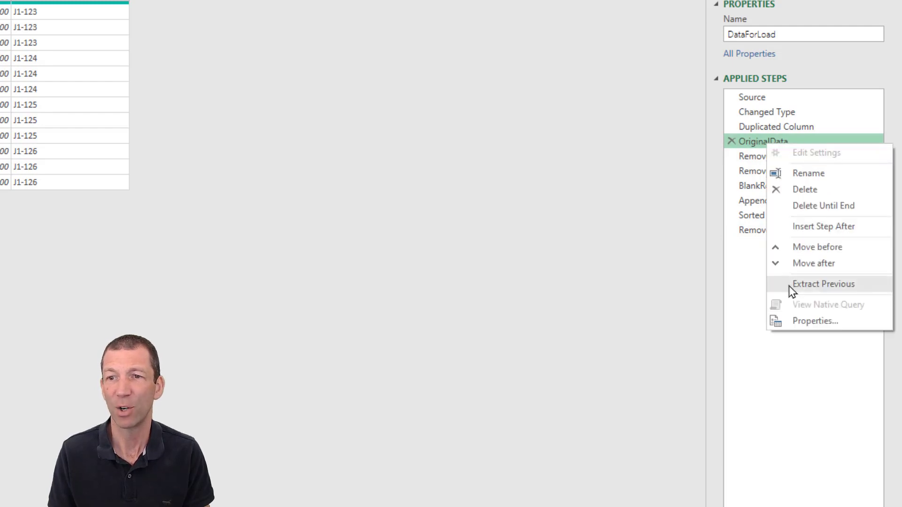
{"action": "left_click", "coordinate": [797, 320]}
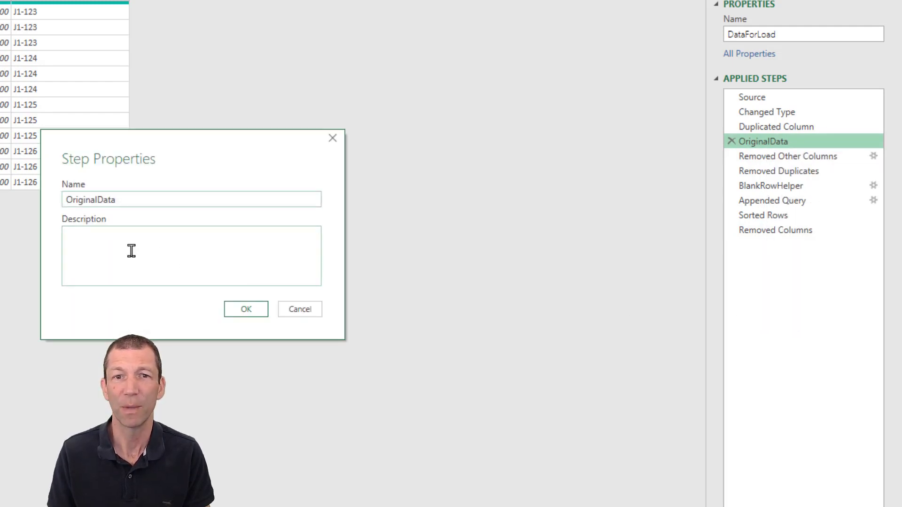
{"action": "left_click", "coordinate": [104, 243]}
{"action": "type", "text": "Why I did this"}
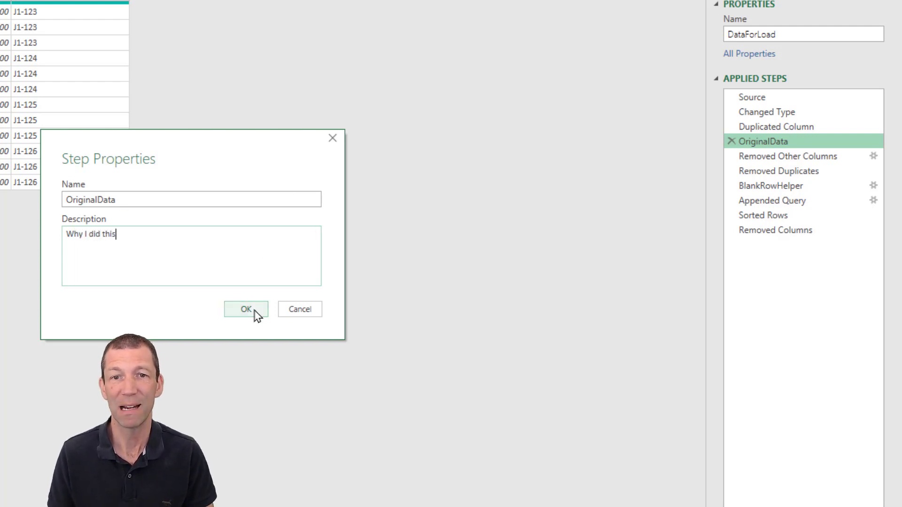
{"action": "left_click", "coordinate": [253, 313]}
{"action": "mouse_move", "coordinate": [875, 142]}
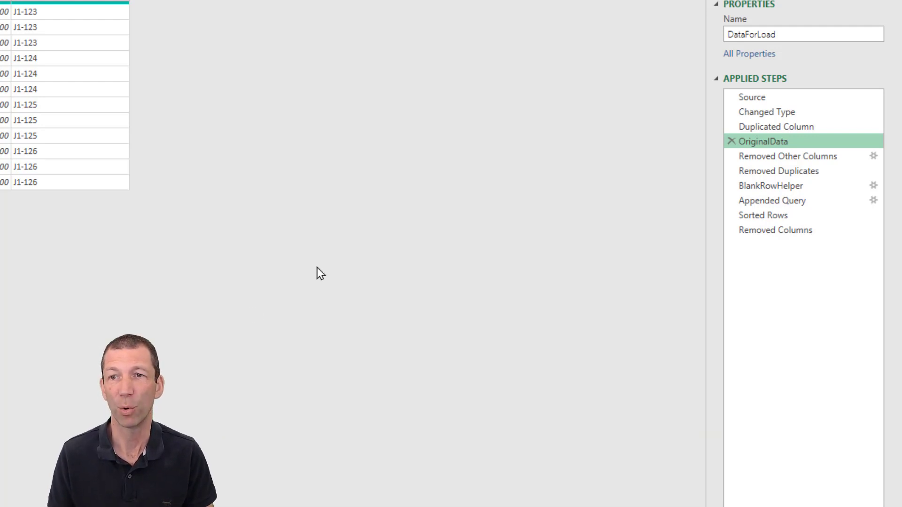